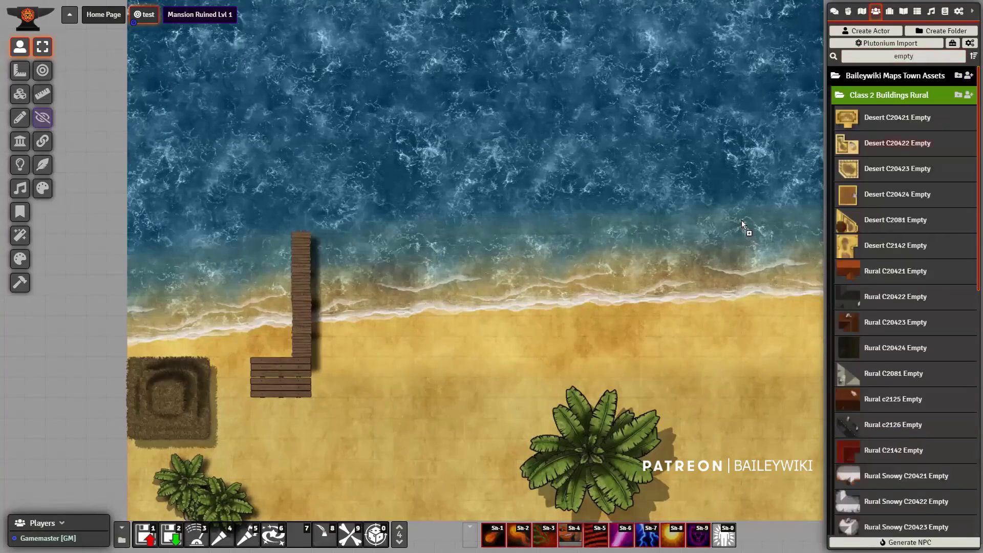
Step: Search the actors for "empty" and place an L-shaped desert building prefab on the beach near the dock
drag(744, 225, 489, 325)
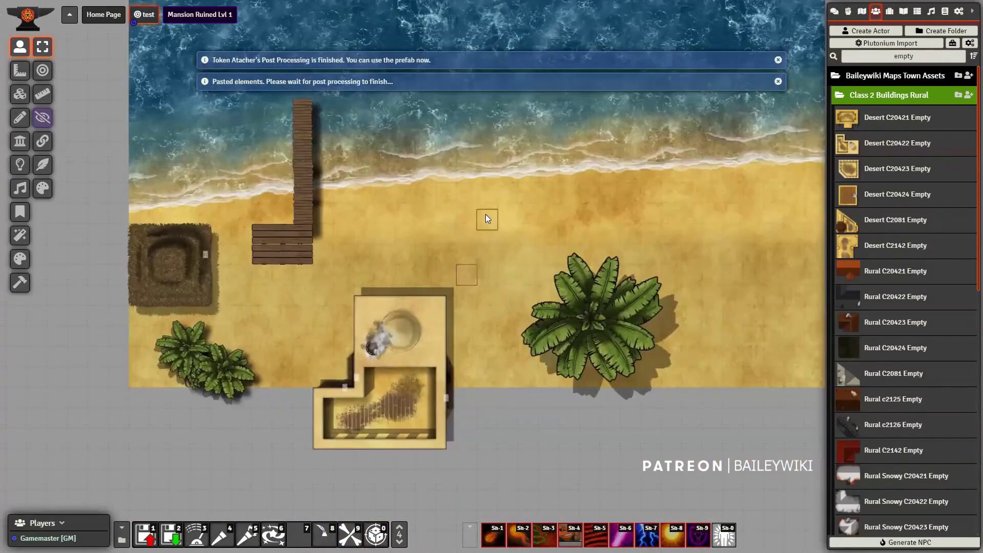
scroll(492, 215, up, 6)
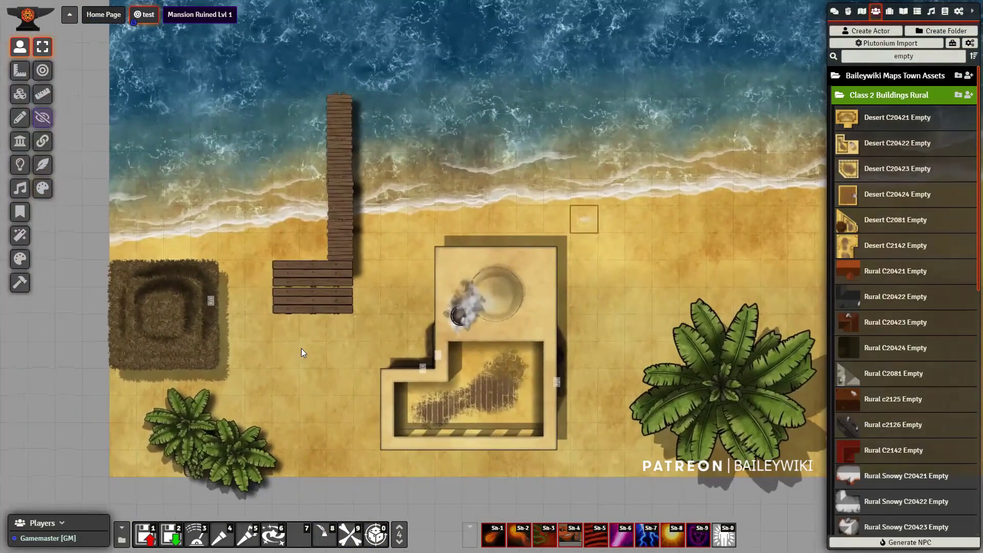
Step: Turn on Token Attacher Quick Edit mode and move the hut's thatched roof off its walls
click(324, 535)
drag(583, 218, 560, 247)
click(163, 314)
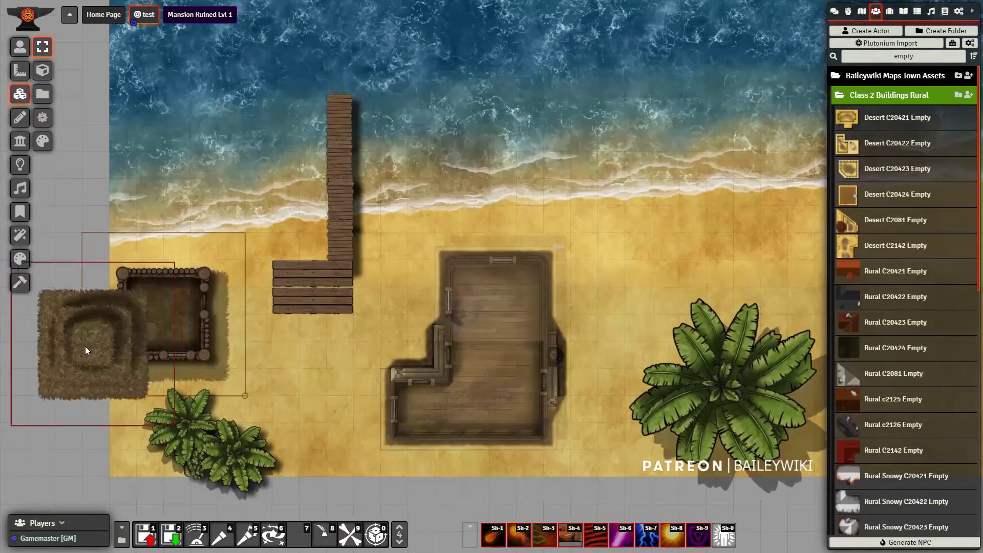
drag(164, 314, 69, 382)
Step: Search the Moulinette tiles for "hammock" and place a white hammock inside the hut at asset grid size 200
key(ctrl+m)
text(hammock)
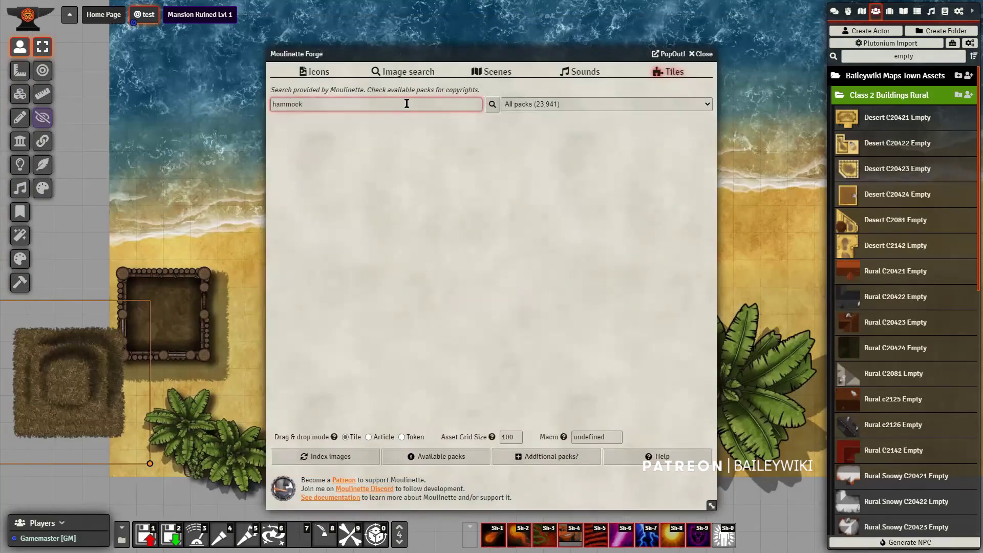
key(Return)
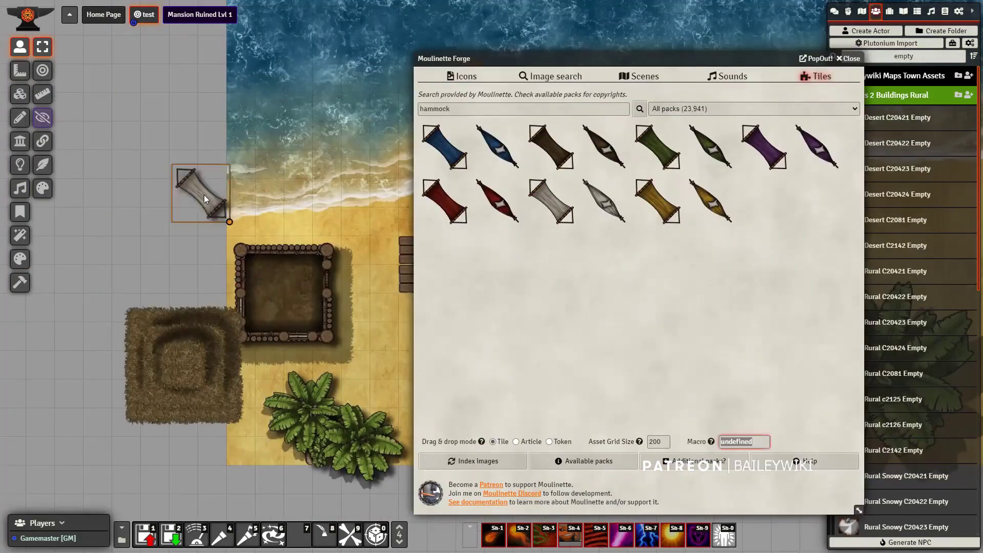
right_click(204, 195)
drag(193, 196, 264, 310)
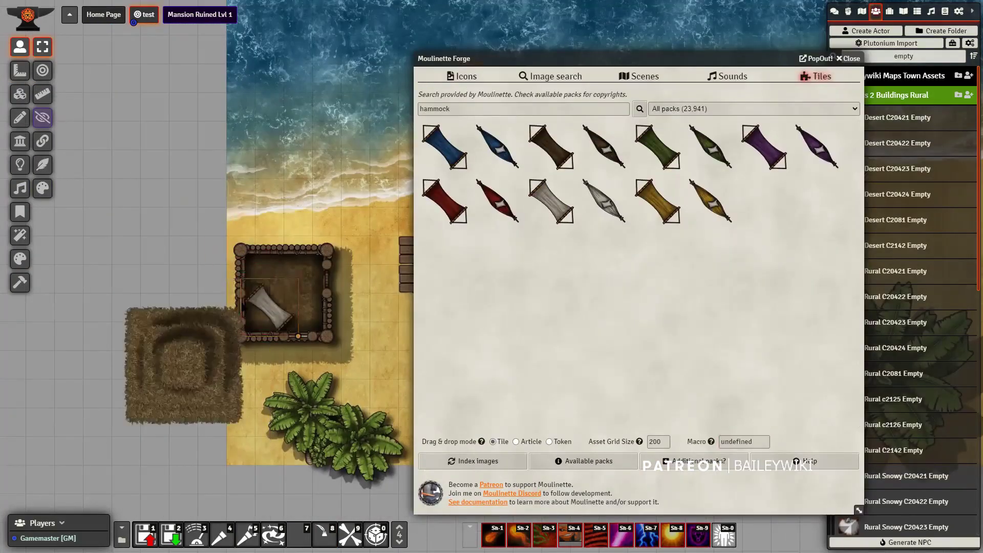
Step: Search the tiles for "boat" and place a wooden rowboat in the water beside the dock, using the shadow macro
drag(363, 350, 163, 264)
drag(356, 143, 359, 280)
drag(451, 108, 362, 109)
text(boat)
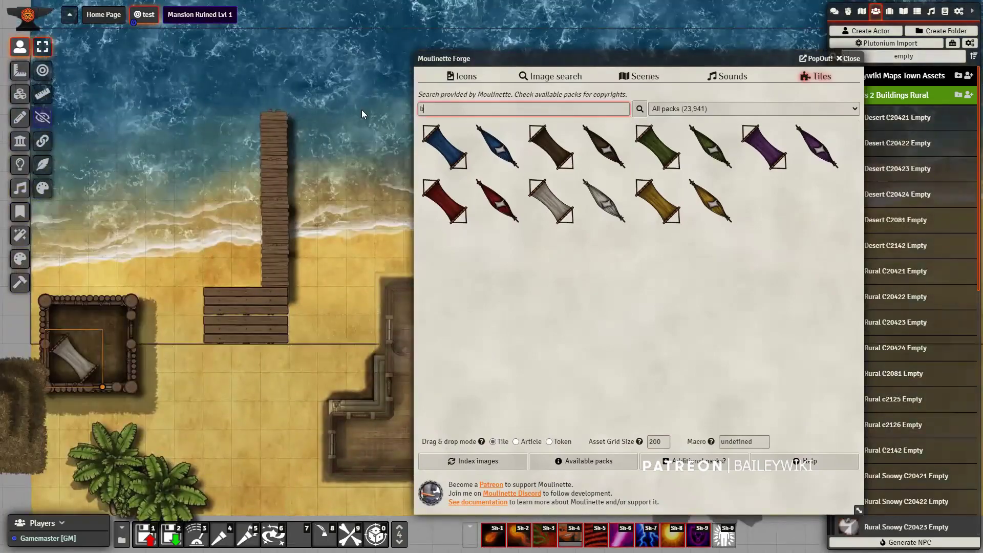
key(Return)
drag(444, 308, 251, 152)
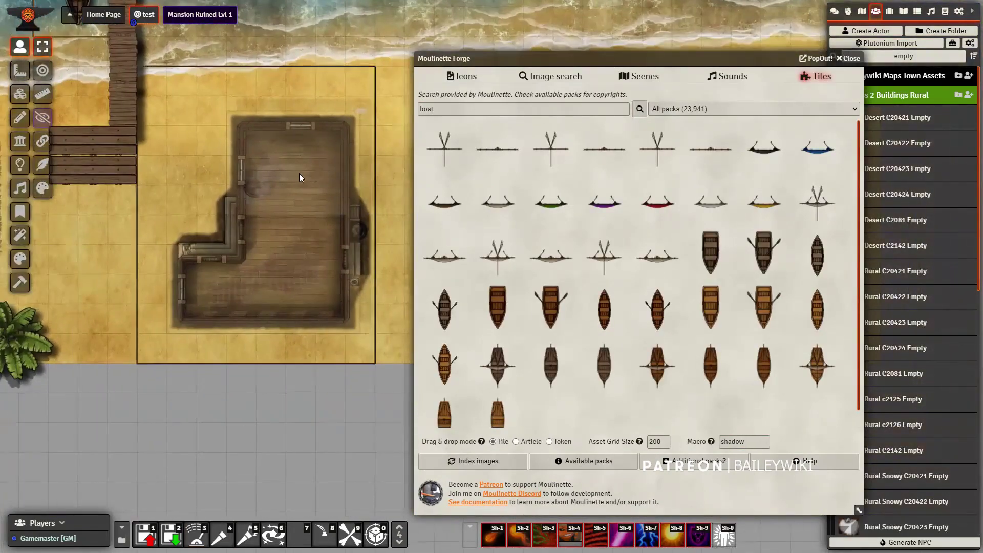
Step: Move the desert building's roof aside and partition its southwest room with the Interior Wall 1x1 Door and 1x1 Wood01 prefabs
drag(444, 364, 365, 355)
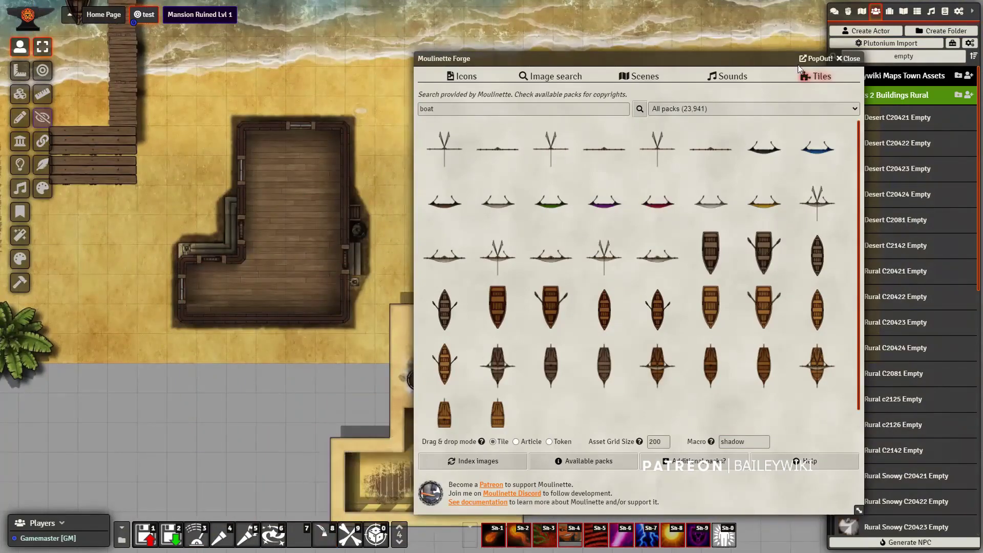
key(ctrl+v)
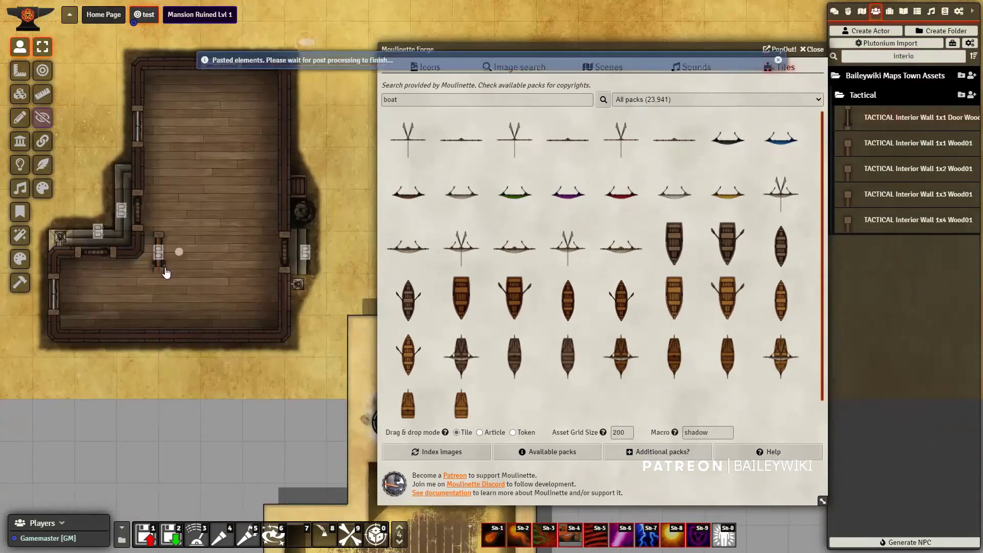
drag(155, 265, 158, 267)
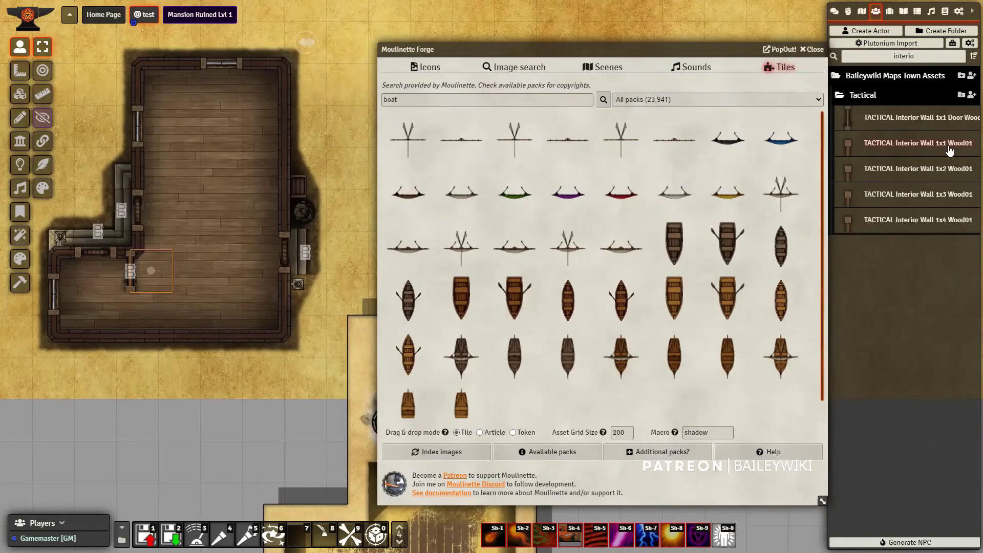
drag(947, 147, 151, 314)
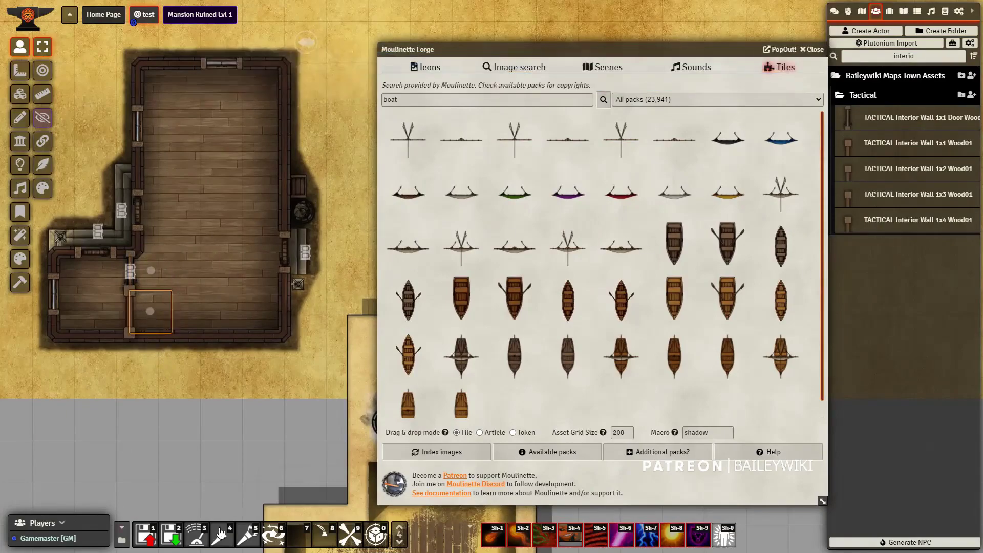
Step: Turn on Quick Edit mode and move the two interior walls' control tokens below the map
click(153, 534)
key(Down)
key(Down)
Step: Search the tiles for "bed" and place a green bed, turned sideways, in the building's small southwest room
drag(404, 99, 338, 101)
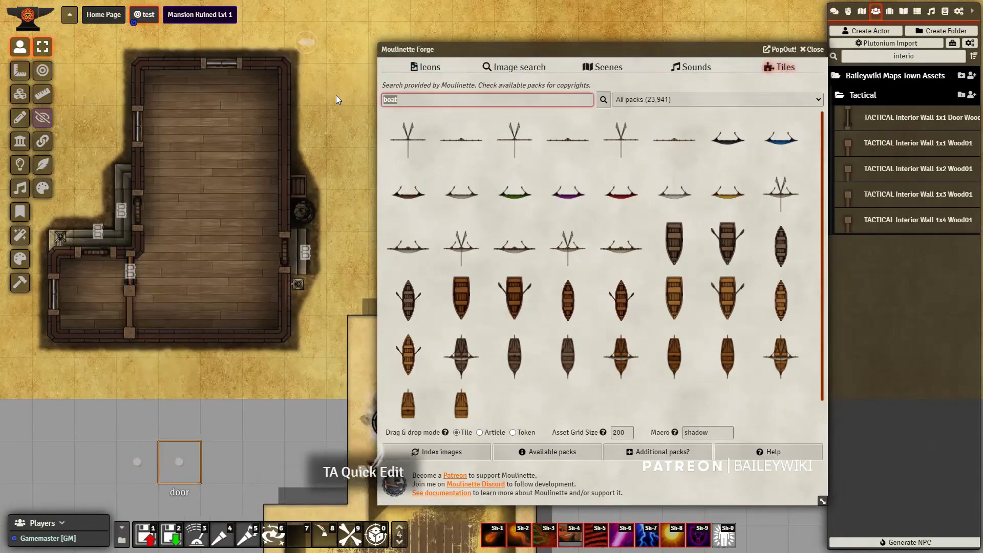
text(bed)
key(Return)
scroll(658, 227, down, 15)
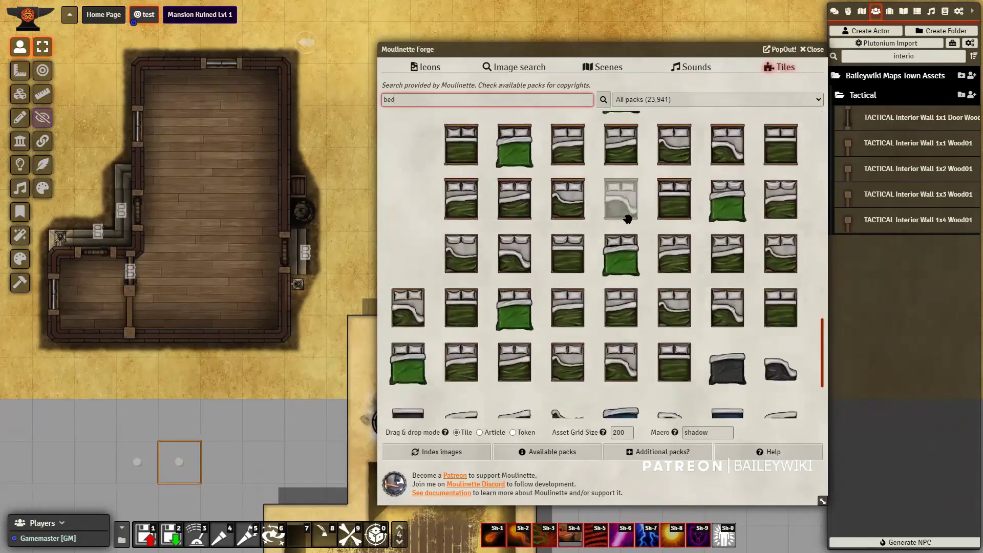
drag(674, 302, 93, 308)
scroll(95, 417, down, 2)
click(325, 534)
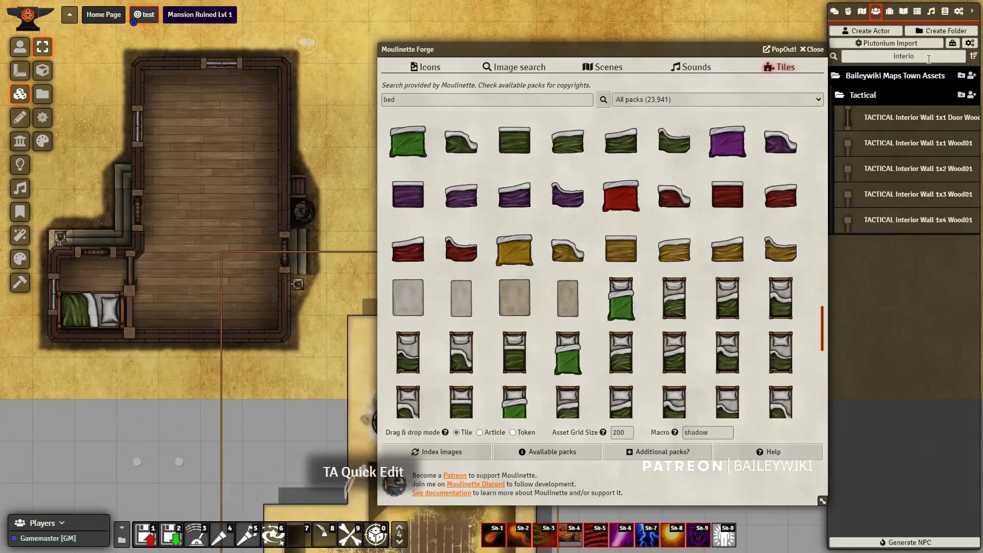
Step: Search the actors for "firepla", place a fireplace against the main room's east wall and move its control token below the map
double_click(903, 56)
text(firepla)
drag(917, 171, 306, 169)
scroll(305, 130, up, 2)
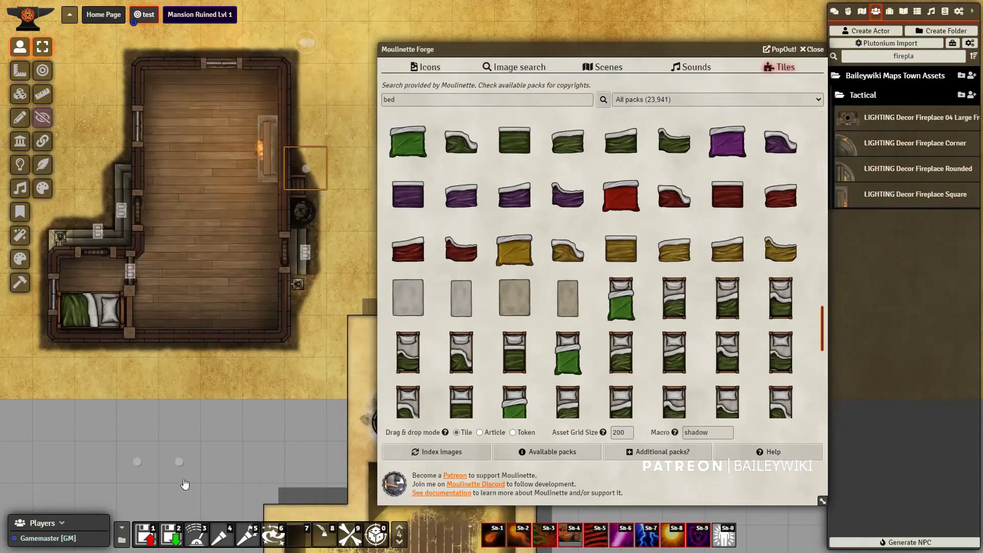
click(350, 534)
Step: Search the tiles for "table" and place a long wooden table in the southeast part of the main room
drag(412, 100, 339, 105)
text(table)
key(Return)
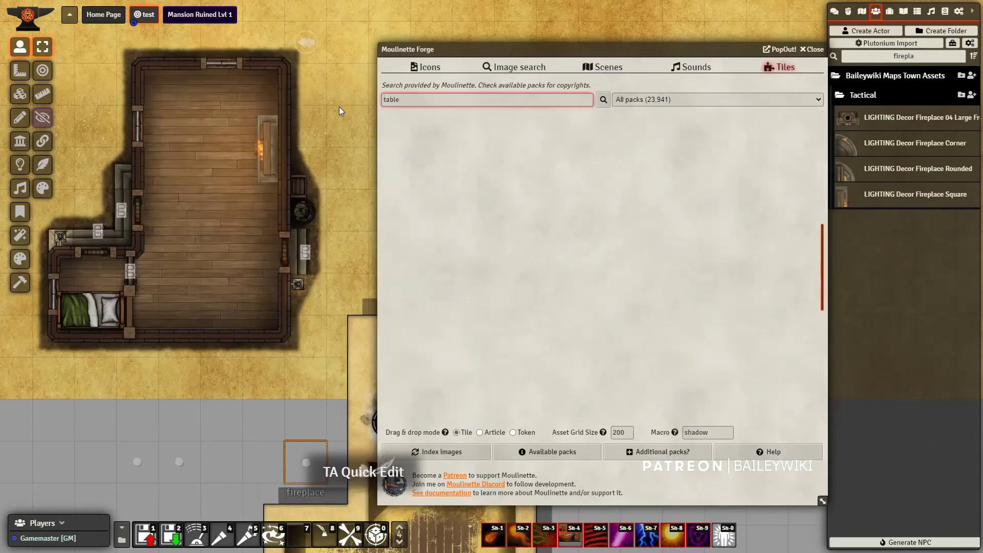
scroll(724, 252, down, 8)
drag(568, 121, 232, 270)
scroll(208, 390, down, 2)
Step: Search the tiles for "chair" and place two wooden chairs north and west of the table, rotating the west one
double_click(389, 99)
text(chair)
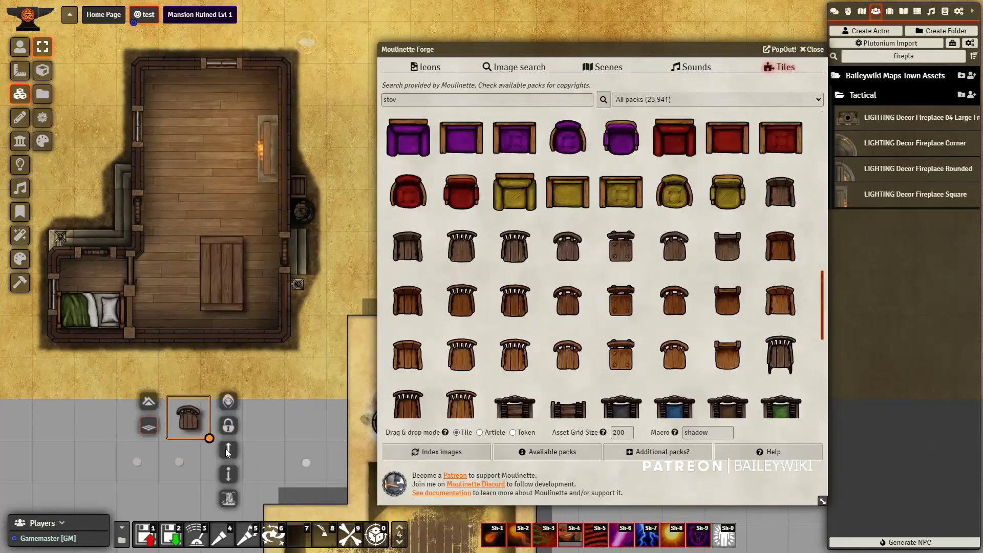
drag(189, 418, 222, 210)
drag(578, 249, 179, 299)
right_click(183, 421)
click(185, 425)
scroll(186, 425, up, 2)
scroll(180, 299, up, 1)
drag(182, 421, 147, 452)
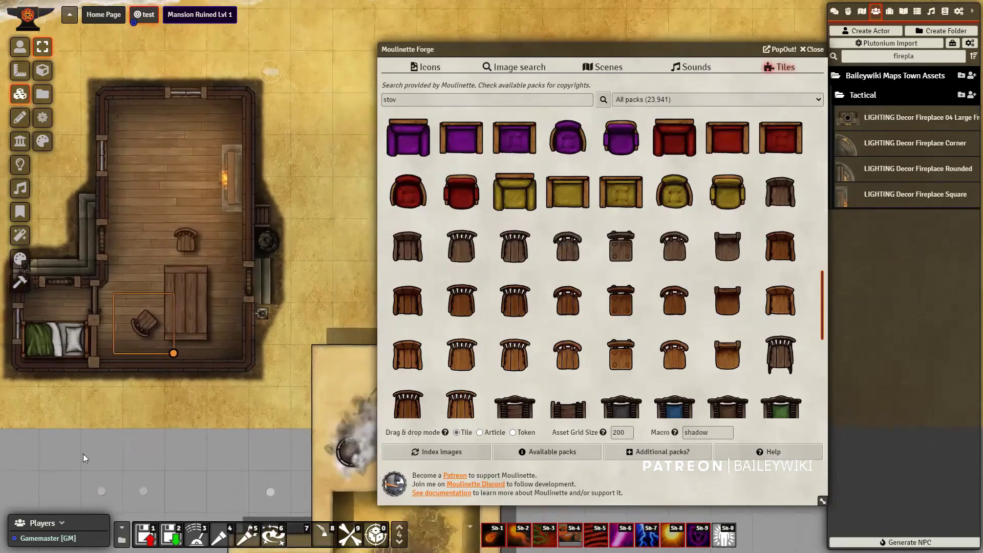
Step: Add two dark wooden armchairs to the main room, one by the north wall and one rotated by the west wall
scroll(571, 251, down, 2)
drag(514, 304, 148, 123)
drag(517, 171, 132, 202)
scroll(152, 460, down, 2)
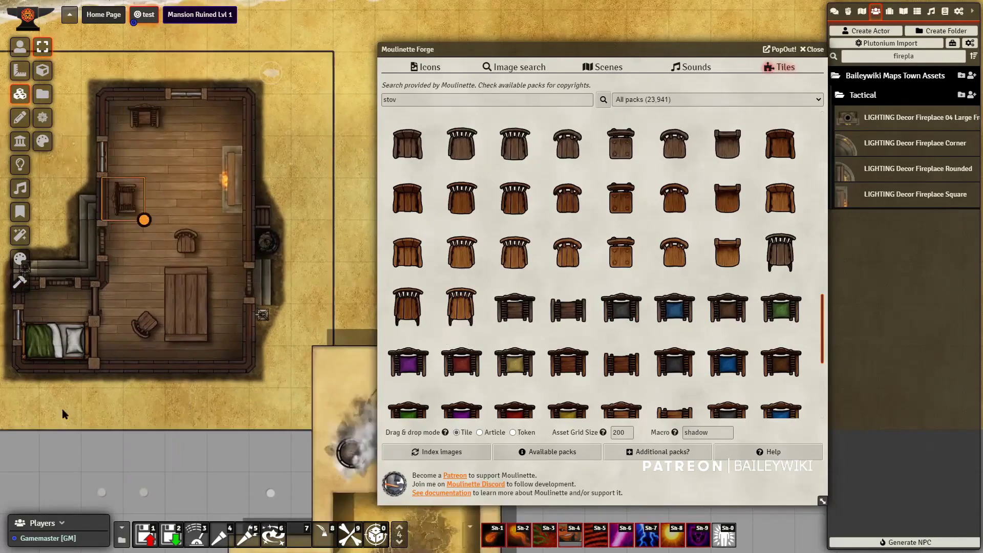
Step: Search the tiles for "rug" and place a rotated tiger-skin rug in front of the fireplace
double_click(409, 100)
text(rug)
drag(621, 247, 167, 184)
scroll(167, 183, up, 1)
scroll(172, 478, down, 6)
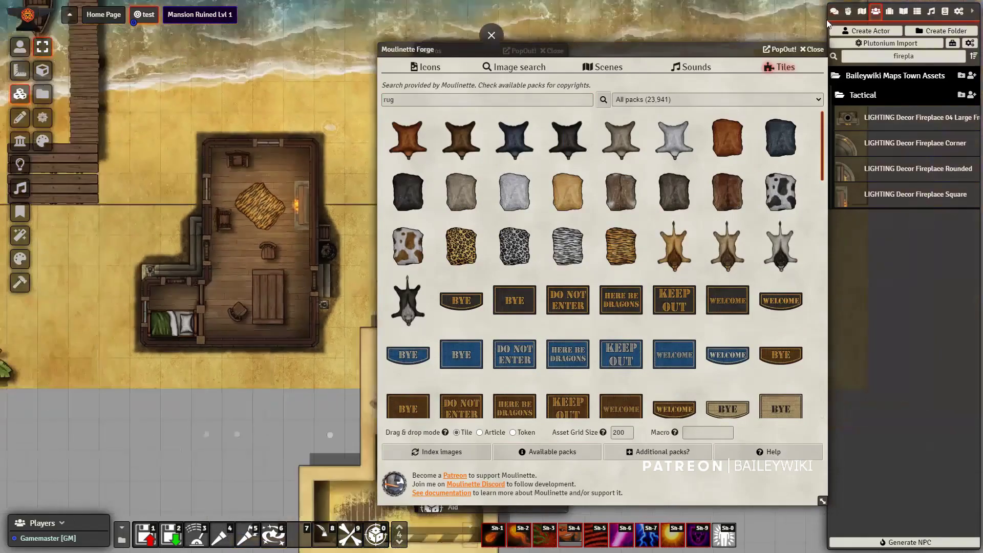
Step: Close the tile browser and move the desert building's roof back over its walls in Quick Edit mode
key(Escape)
click(324, 534)
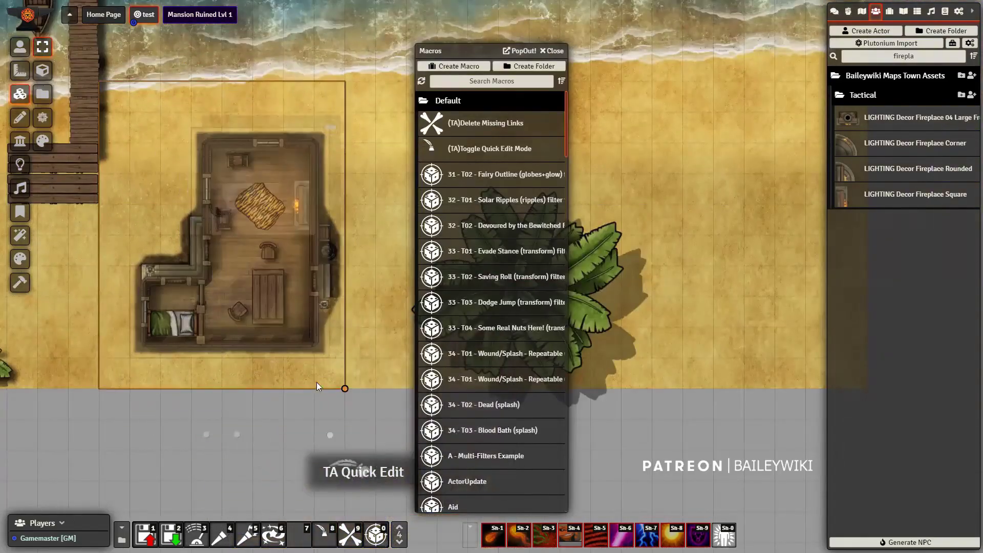
Step: Find the macro "Token Attacher - Delete All Control Tokens" by searching for "delete", execute it and close the macro windows
click(512, 82)
text(delete)
click(484, 153)
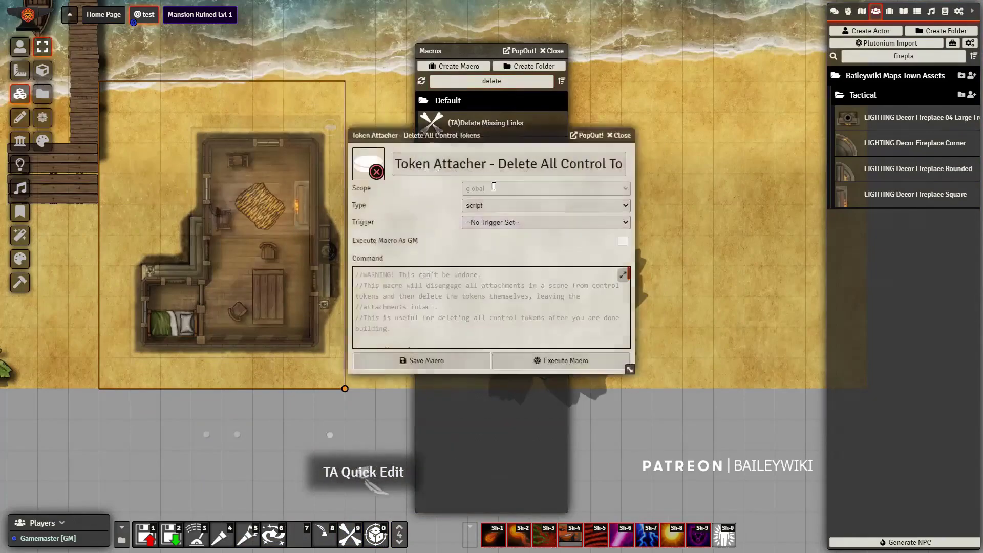
click(559, 362)
click(621, 136)
key(Escape)
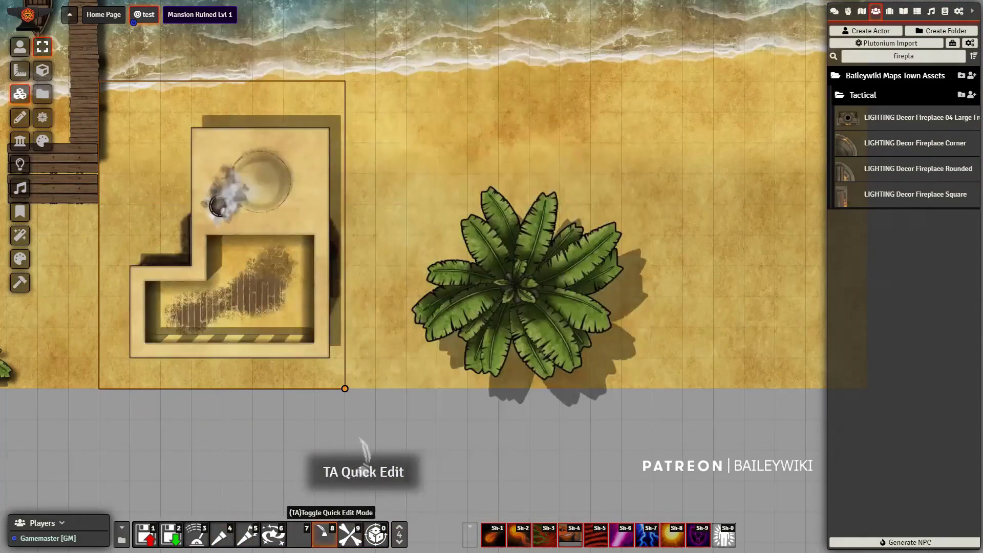
Step: Turn off Quick Edit mode and move the thatched roof back over the hut
click(324, 534)
scroll(268, 428, down, 6)
drag(107, 344, 187, 285)
scroll(509, 218, up, 8)
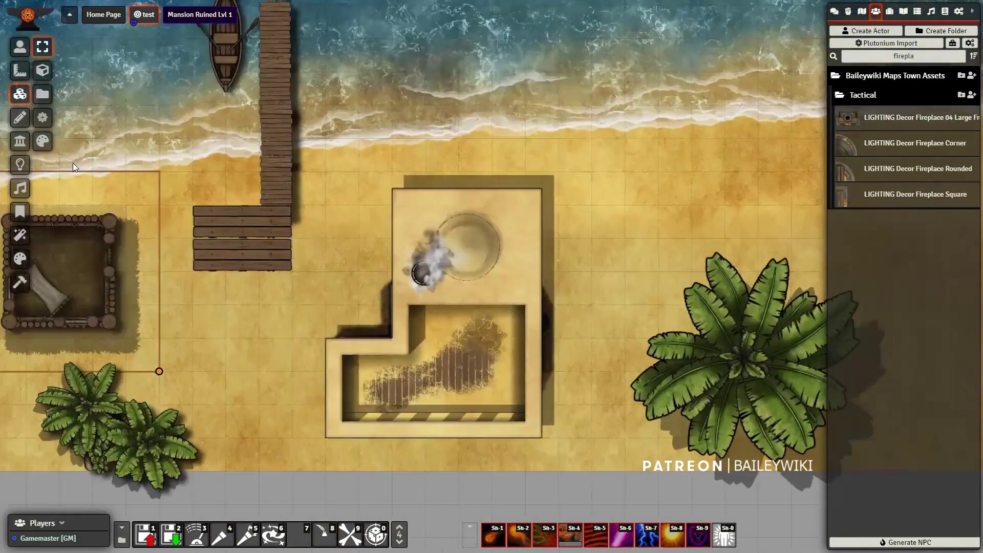
Step: View the scene's walls, return to the token layer and search the actors for "tom"
click(20, 141)
click(20, 46)
drag(933, 56, 791, 31)
text(tom)
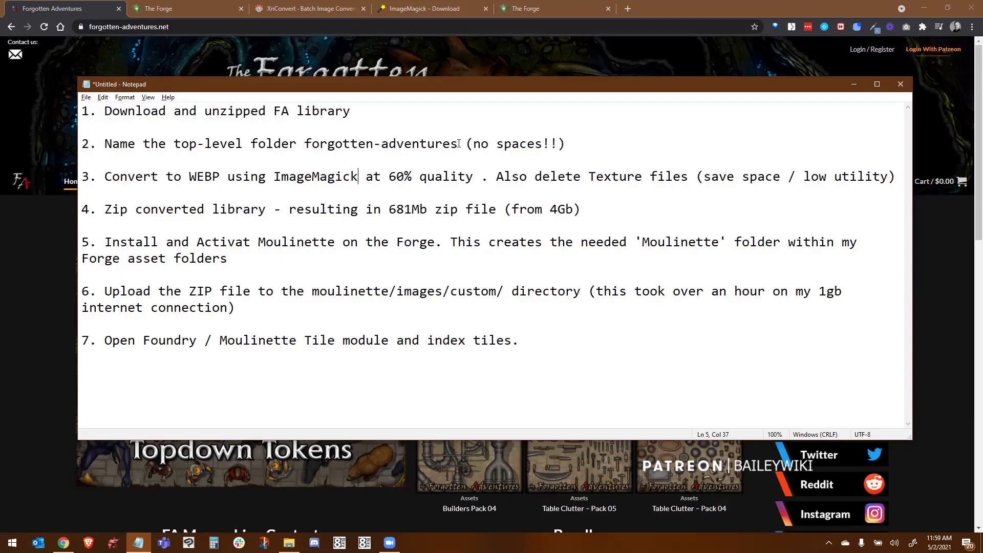
Step: Highlight the top-level folder name forgotten-adventures in item 2 of the Notepad instructions
drag(458, 144, 306, 145)
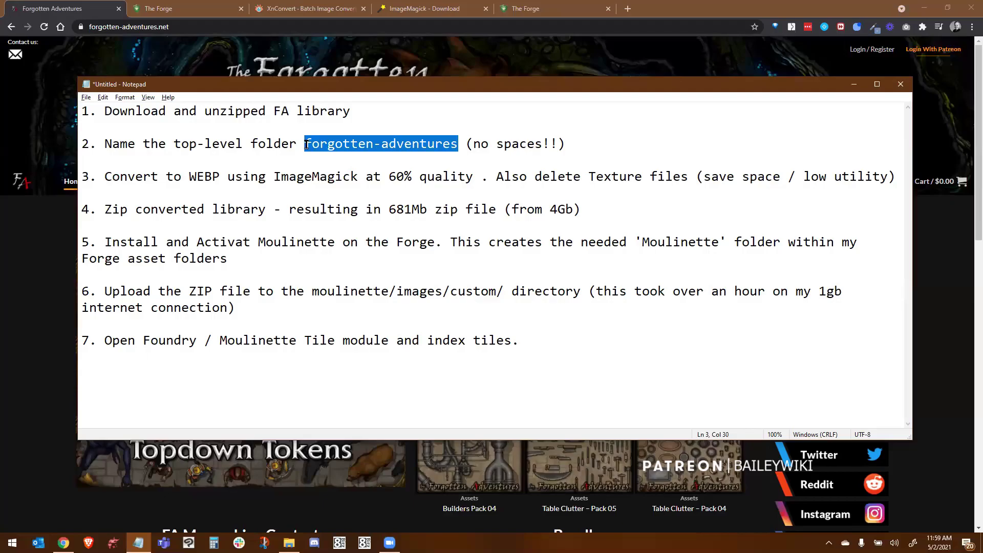
click(169, 176)
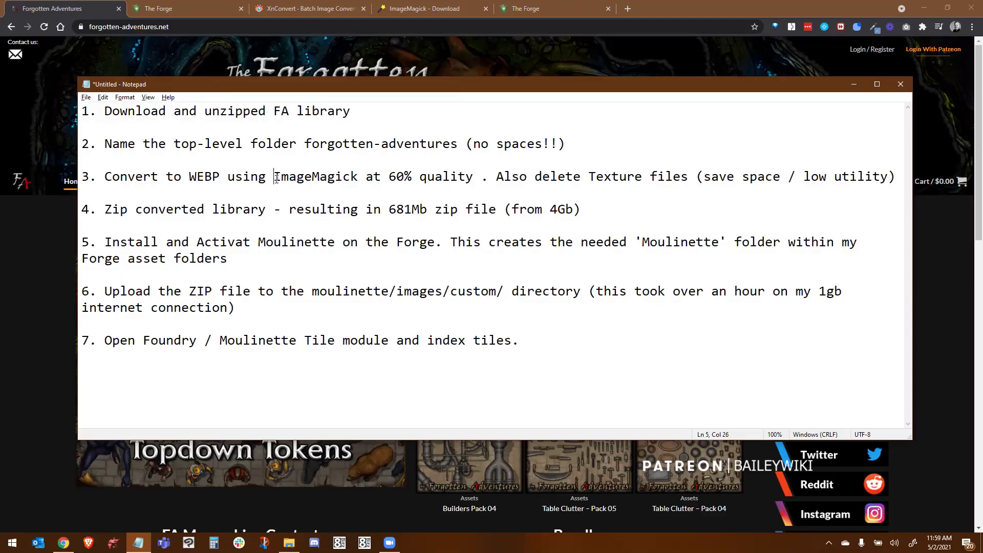
Step: Edit item 3 of the notes to name Xnconvert as the WEBP converter, putting ImageMagick in parentheses after it
text(Cxconver)
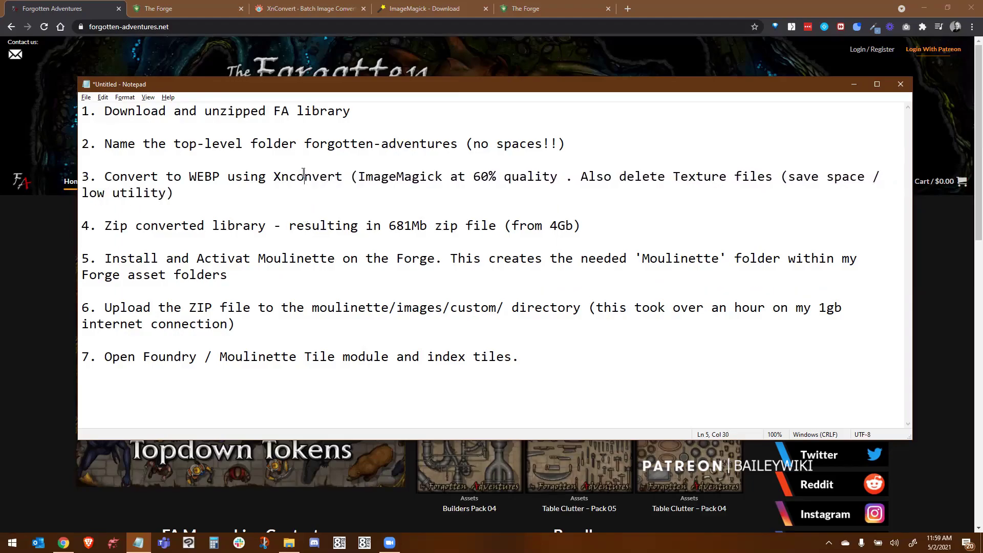
double_click(303, 177)
click(562, 177)
text())
click(151, 225)
Step: Put the notes away and open the Complete Mapmaking Pack page from Mapmaking Assets on the Forgotten Adventures site
drag(421, 85, 317, 552)
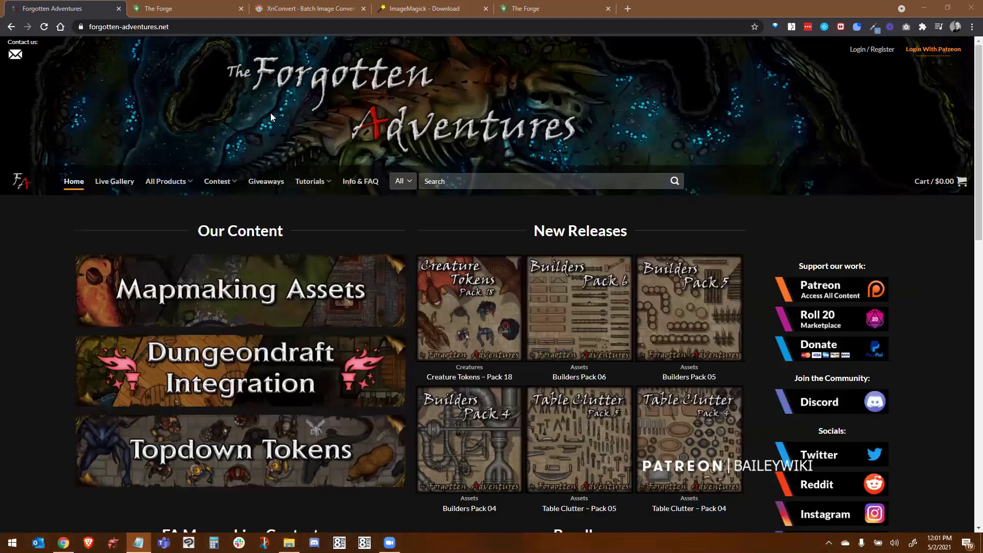
click(246, 286)
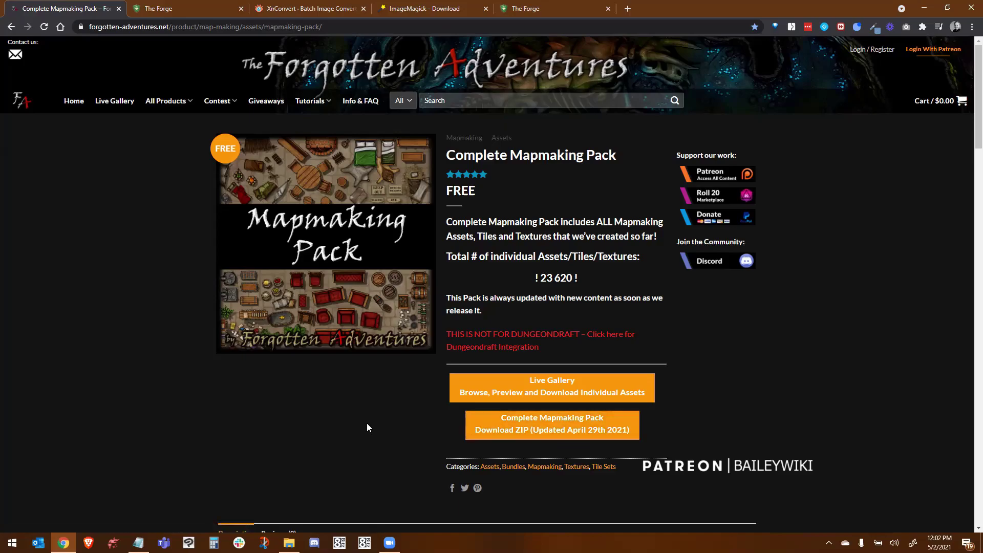
Step: Switch to File Explorer and open the extracted Mapmaking folder in moulinette-to-forge-tutorial
key(alt+Tab)
key(Tab)
key(Tab)
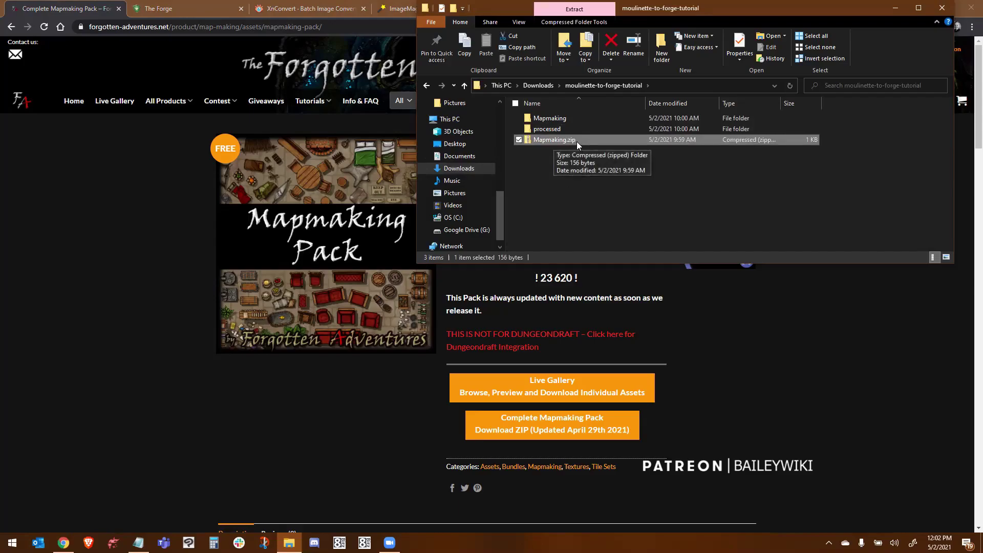
double_click(549, 119)
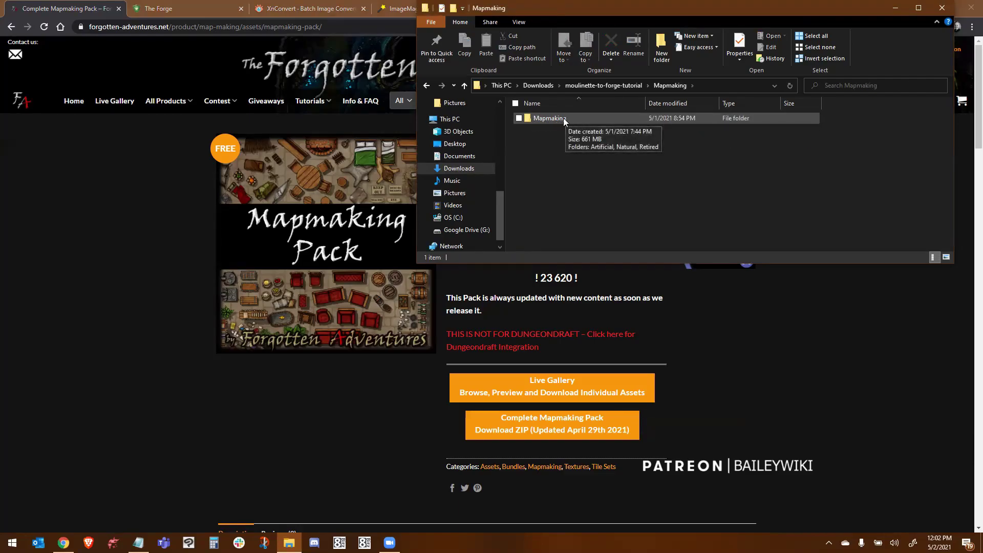
Step: Rename the inner Mapmaking folder as forgotten-adventures
click(558, 119)
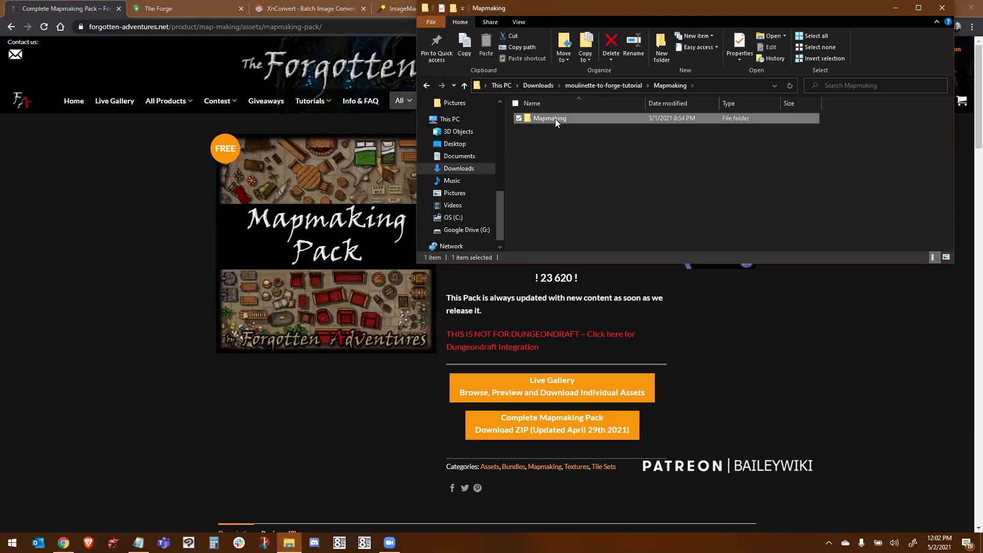
click(555, 119)
text(forgote)
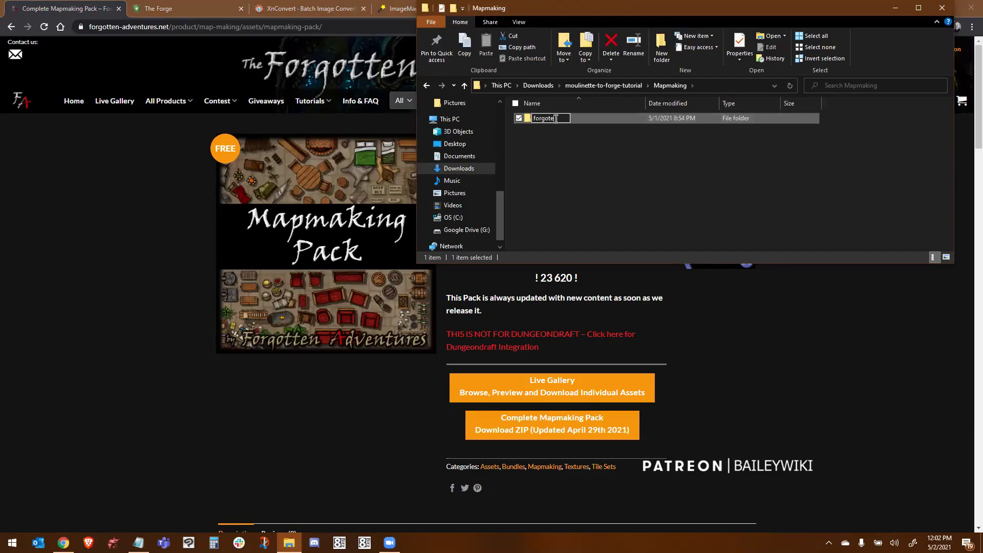
key(BackSpace)
text(ten-adventures)
key(Return)
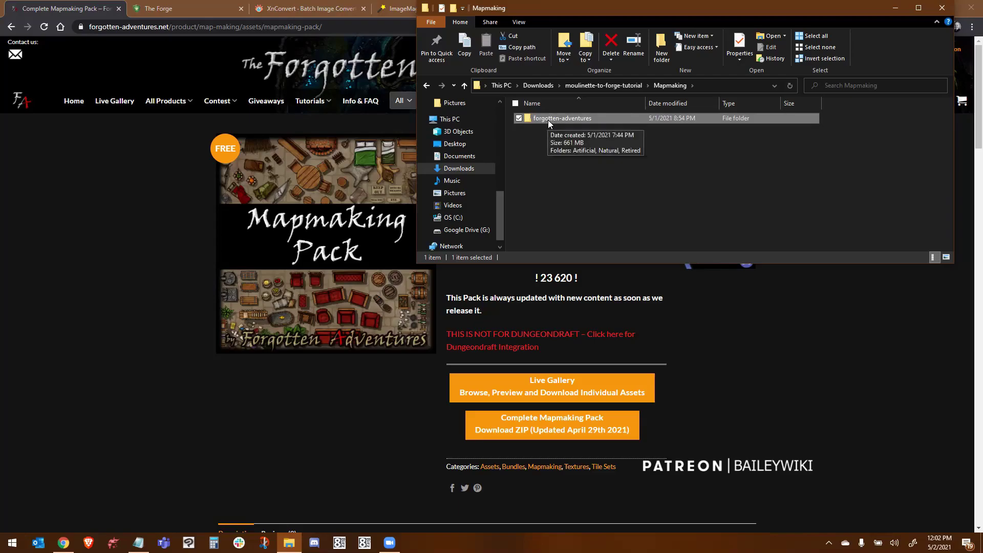
Step: Look at the subfolders inside forgotten-adventures and return to the Mapmaking folder
double_click(548, 120)
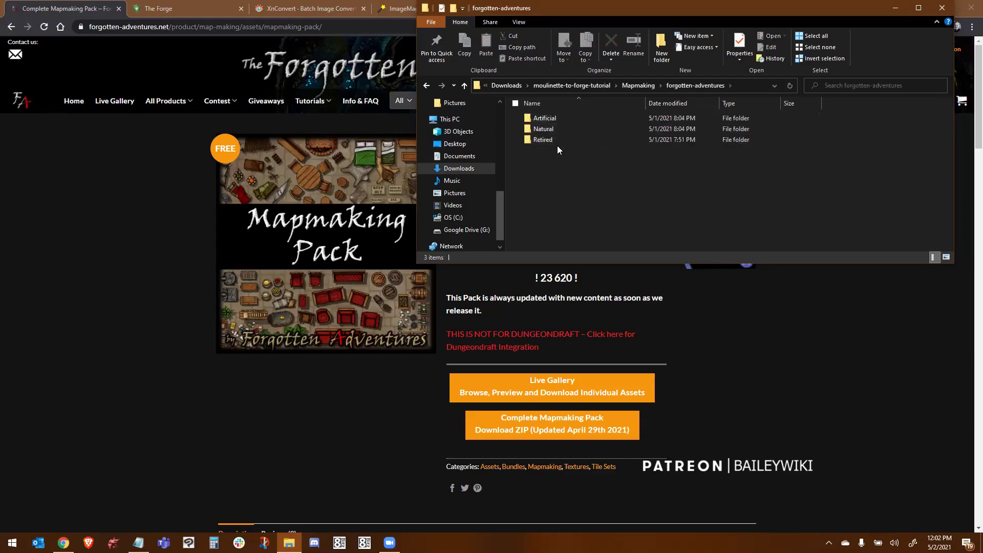
click(643, 86)
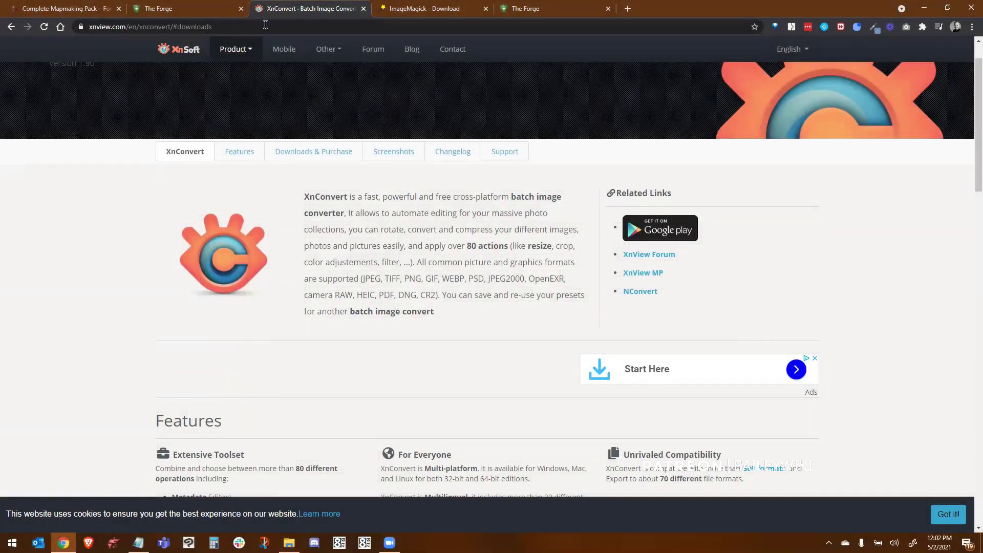
Step: Browse the XnConvert web page down to the installers offered for Windows, Mac and Linux
scroll(307, 318, down, 10)
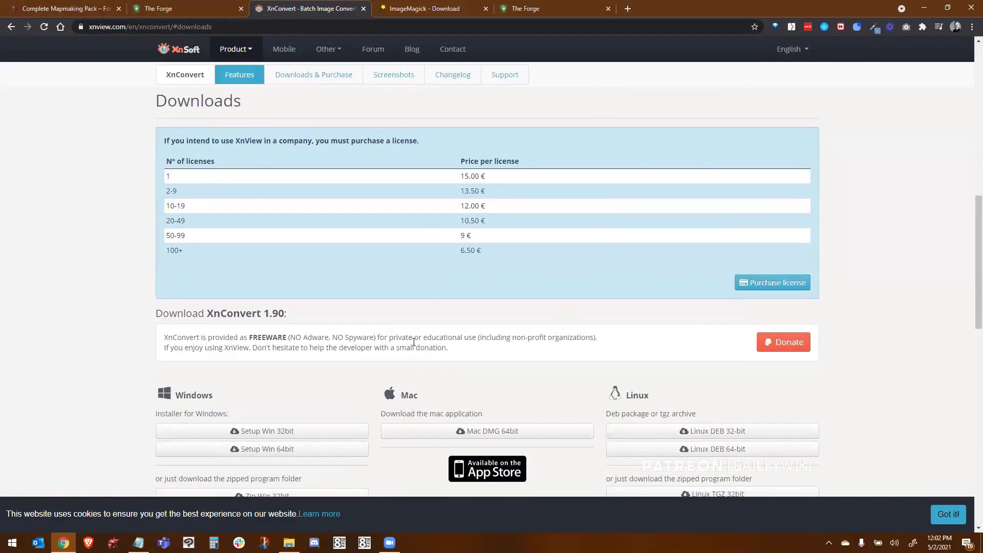
scroll(452, 196, down, 1)
scroll(377, 314, down, 1)
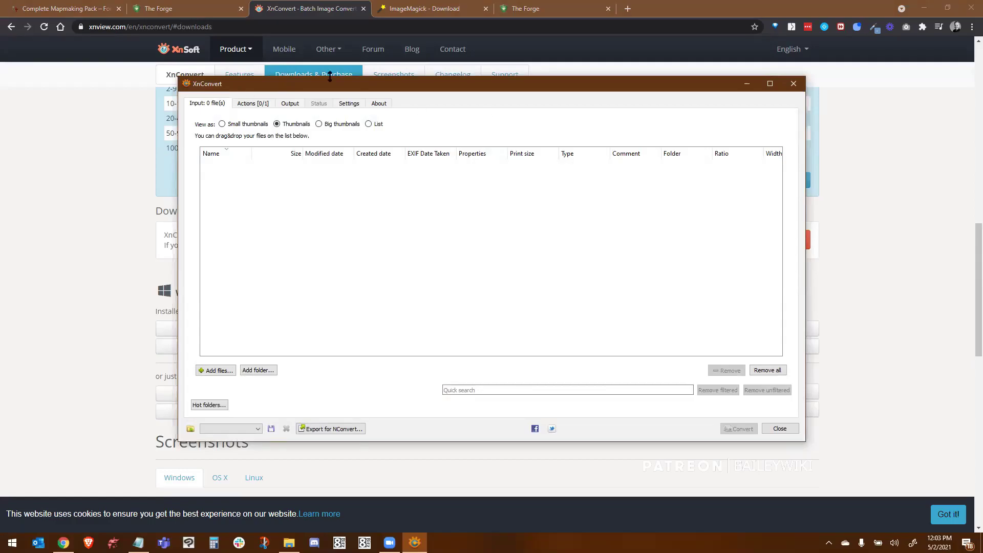
Step: Load the forgotten-adventures folder from File Explorer into XnConvert's input list
key(alt+Tab)
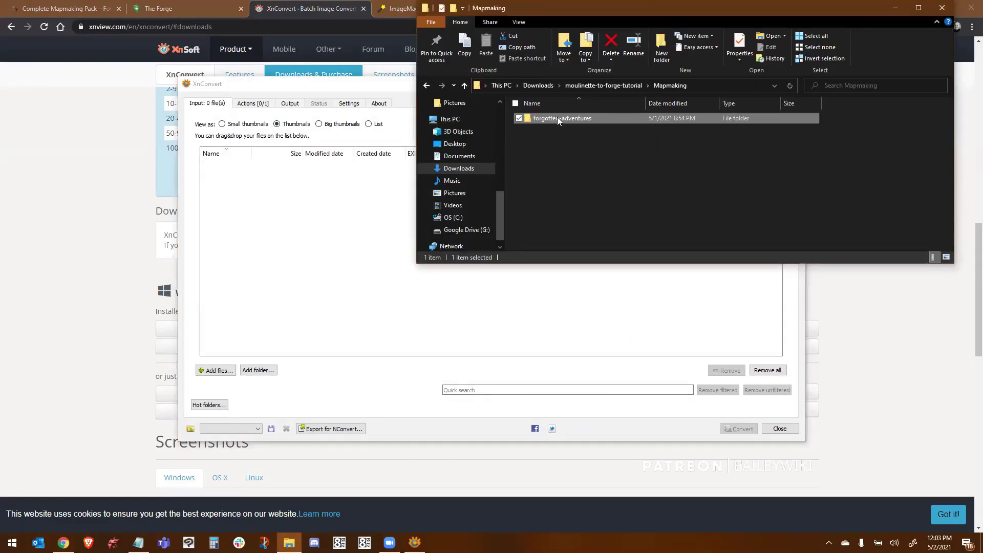
drag(557, 117, 303, 214)
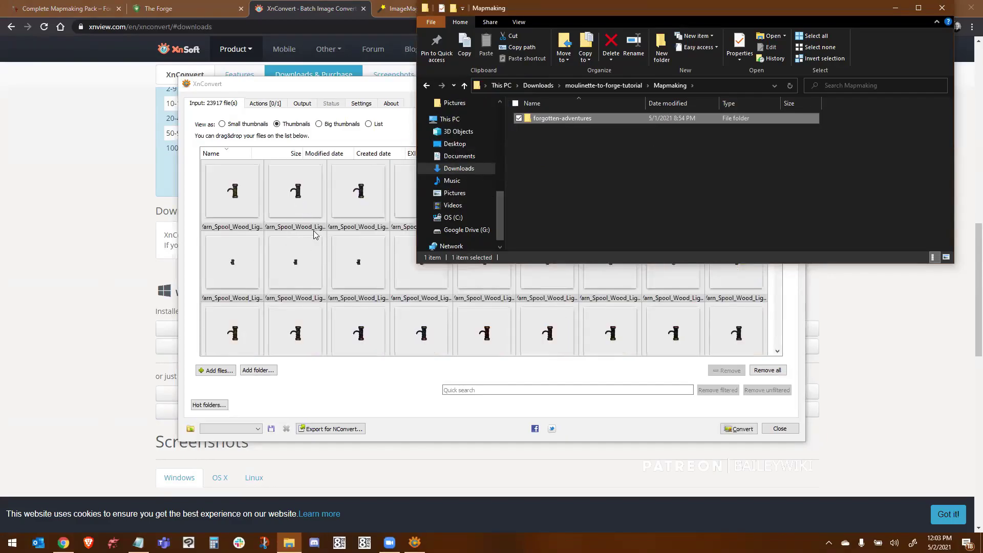
Step: Check XnConvert's actions, and configure the output for the source folder with WEBP - WebP as the format
click(269, 103)
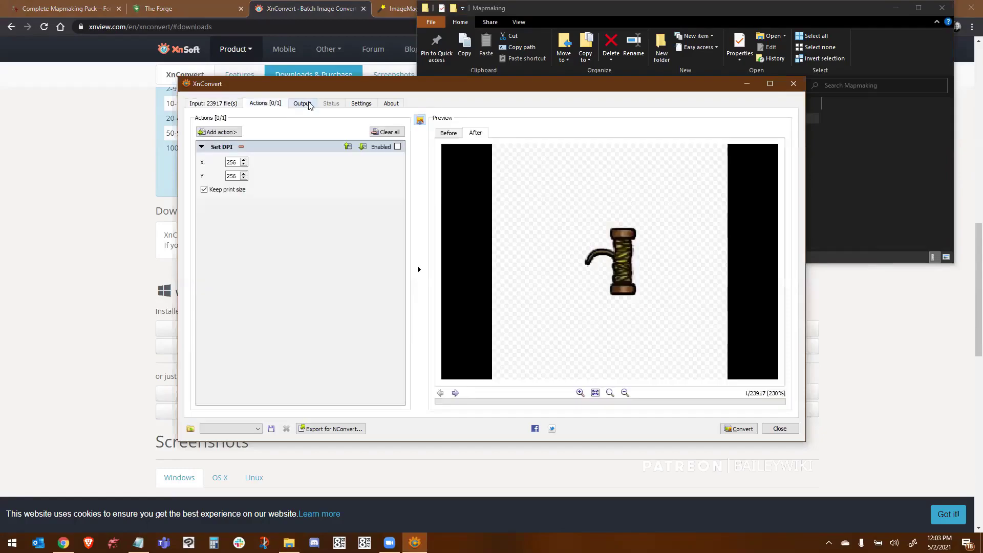
click(302, 105)
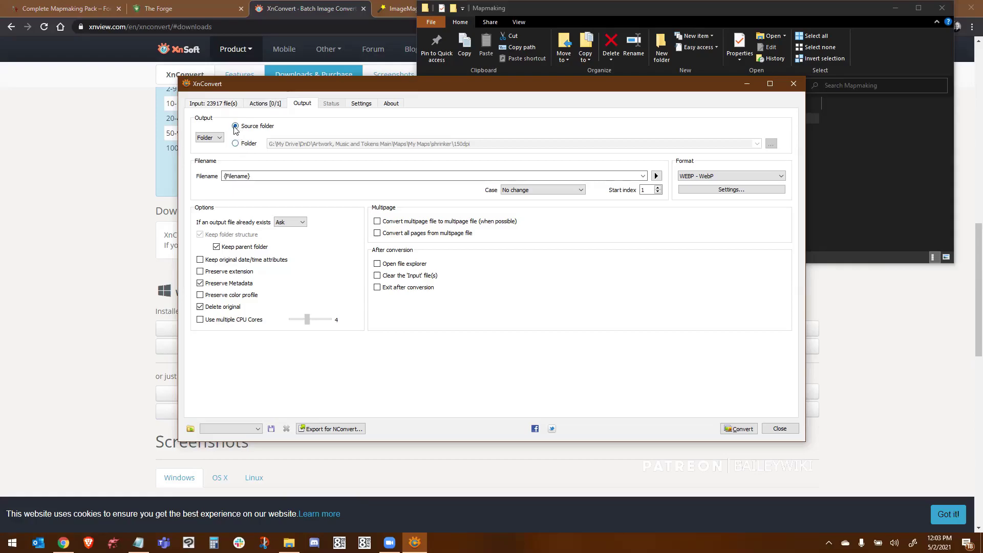
click(275, 174)
click(275, 174)
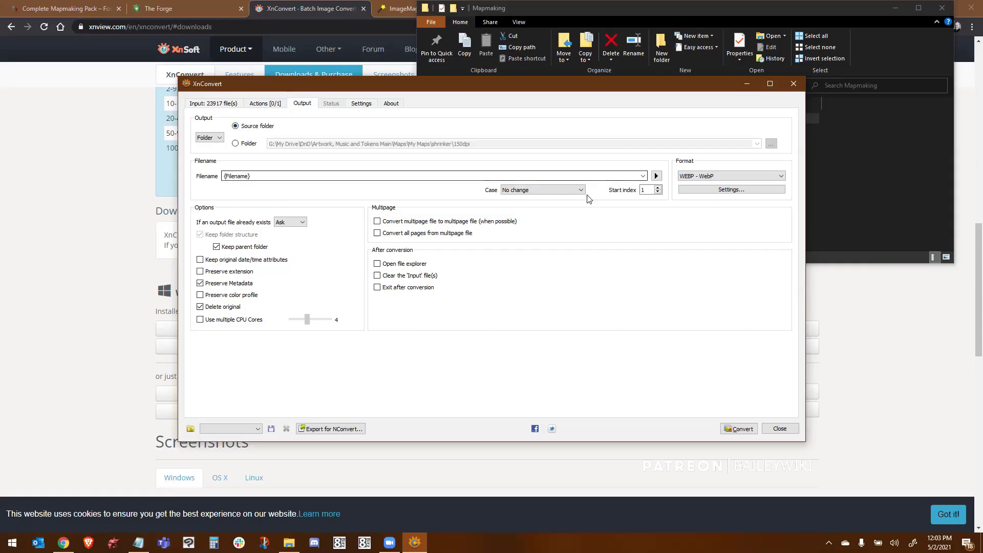
click(718, 177)
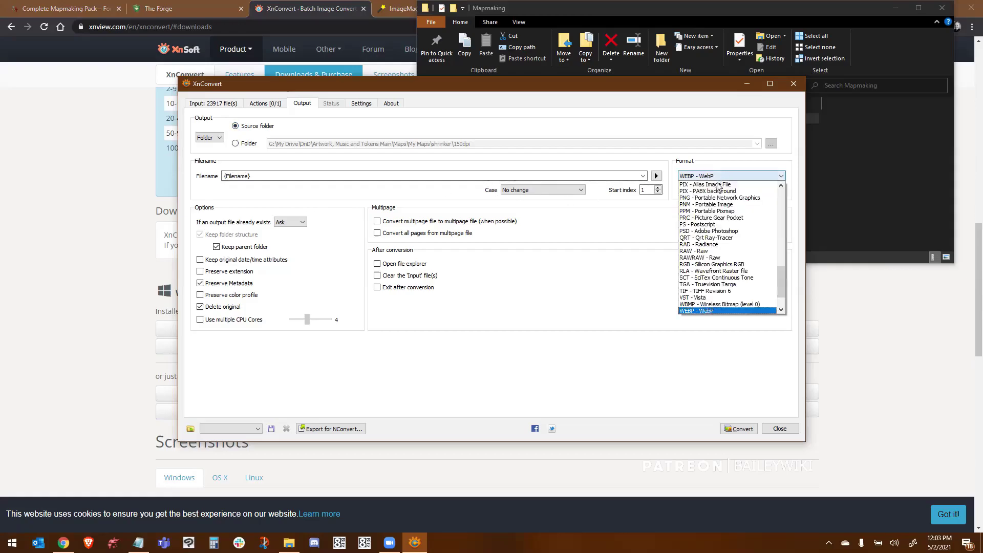
click(714, 310)
Step: Inspect the quality value in the WebP write settings and leave them without saving changes
click(716, 190)
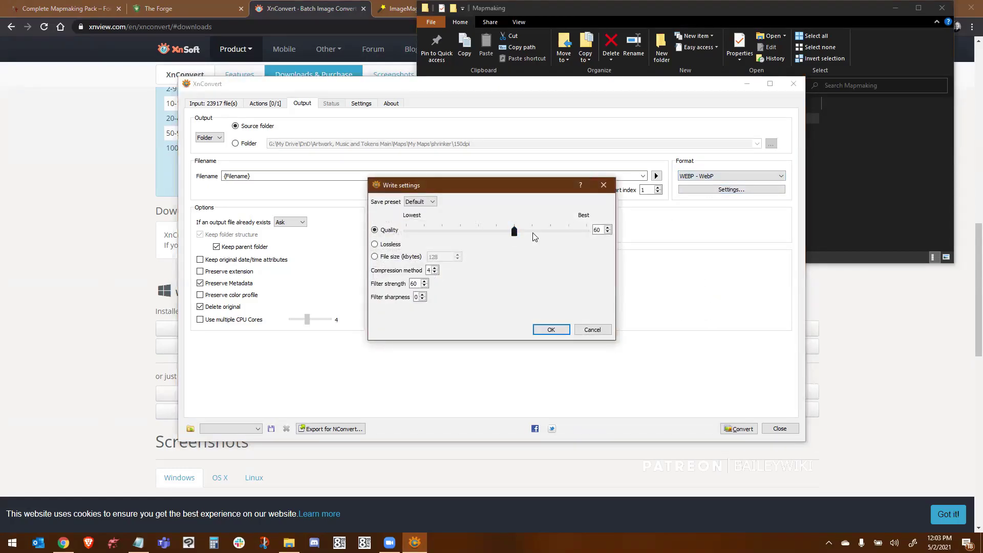
double_click(599, 230)
click(594, 330)
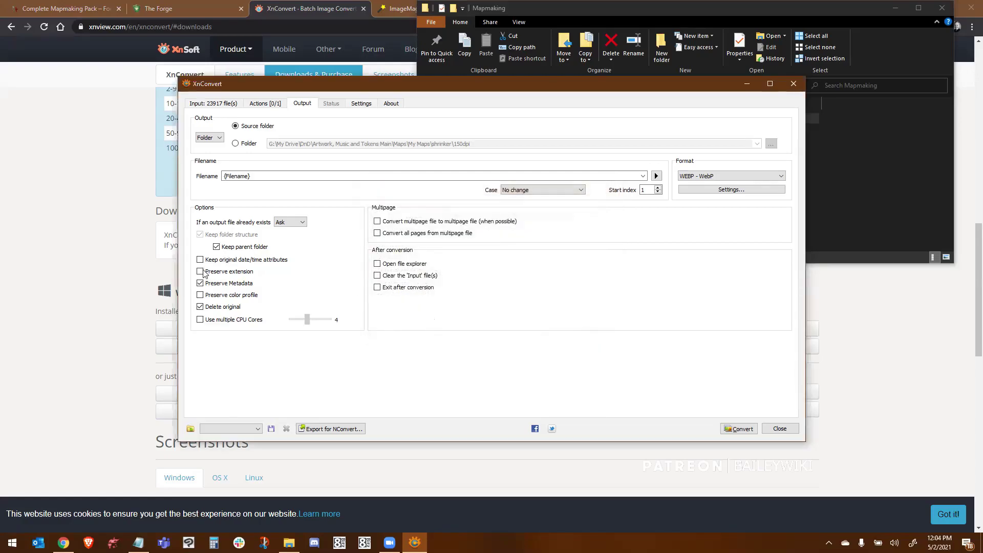
Step: Review the output options and the loaded input images, and close XnConvert without converting
click(199, 283)
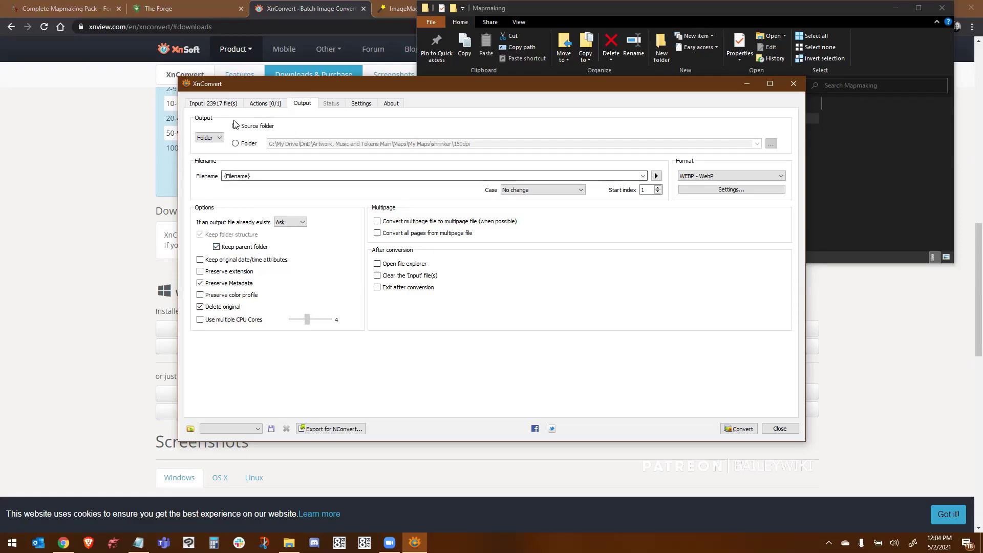
click(213, 104)
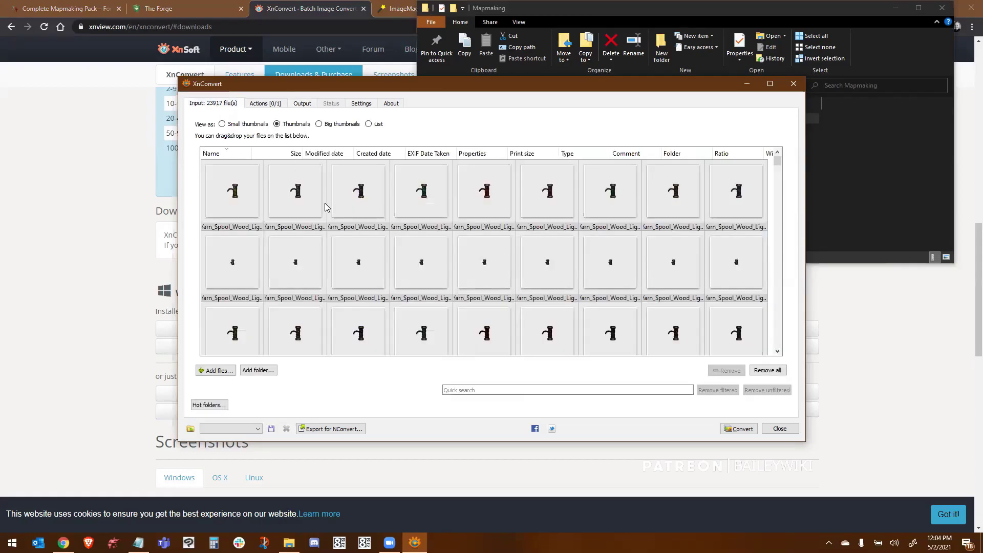
click(302, 104)
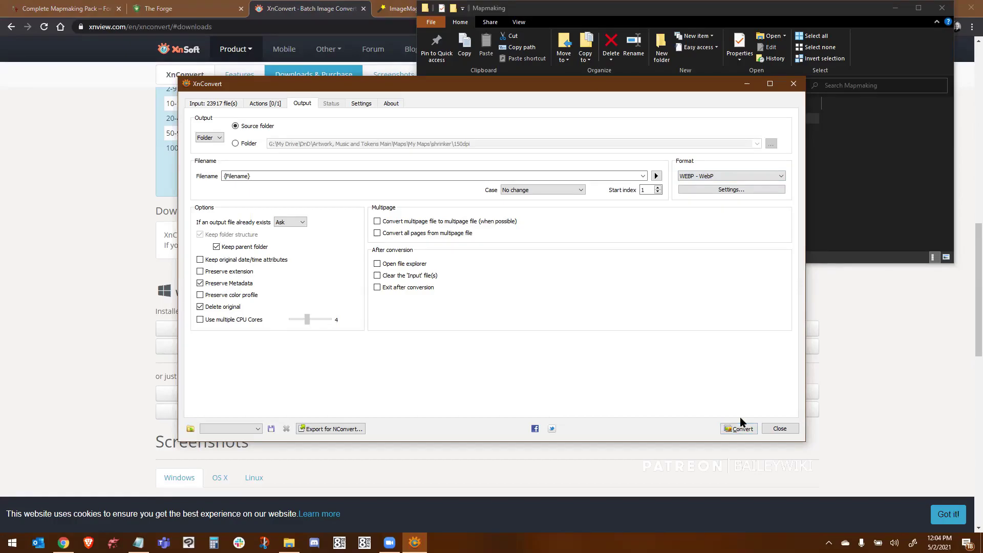
click(780, 429)
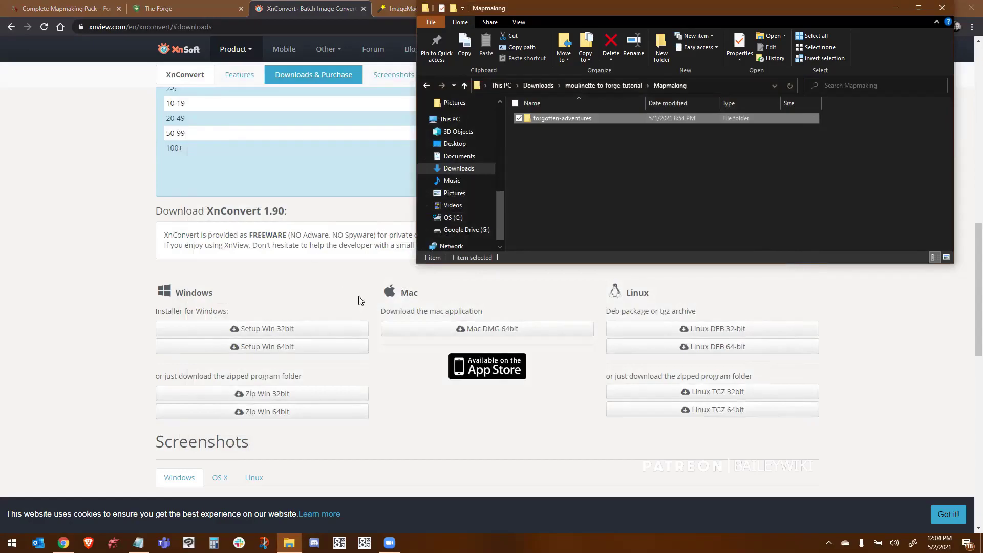
Step: Browse forgotten-adventures through Artificial and Artificial_Terrain to _Old_Fields, and examine the file type of its images
double_click(560, 118)
click(549, 118)
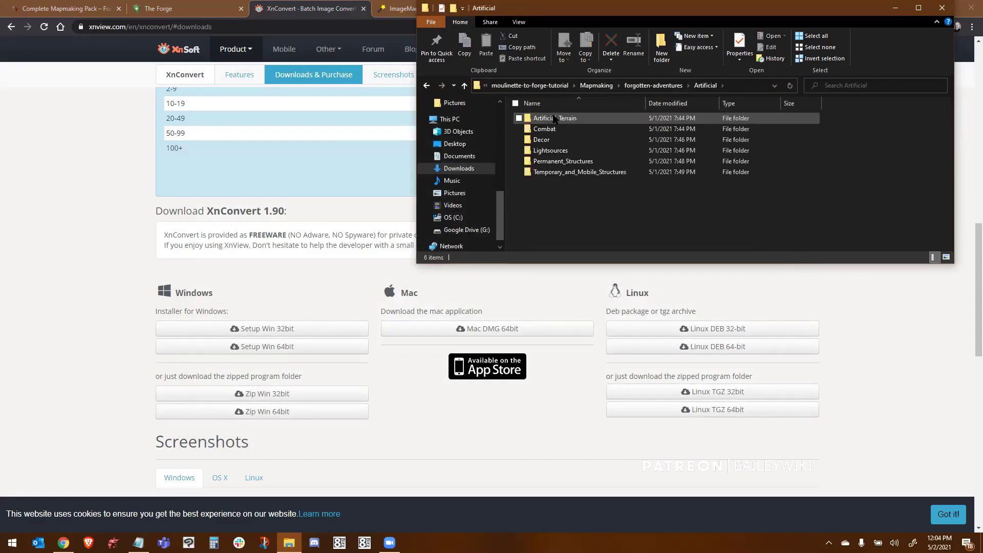
double_click(554, 118)
double_click(557, 118)
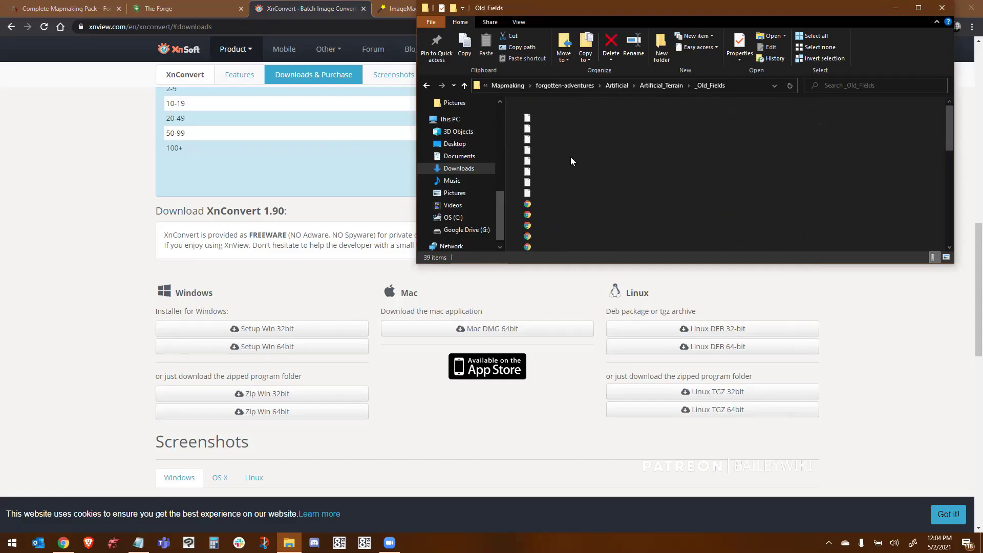
click(609, 116)
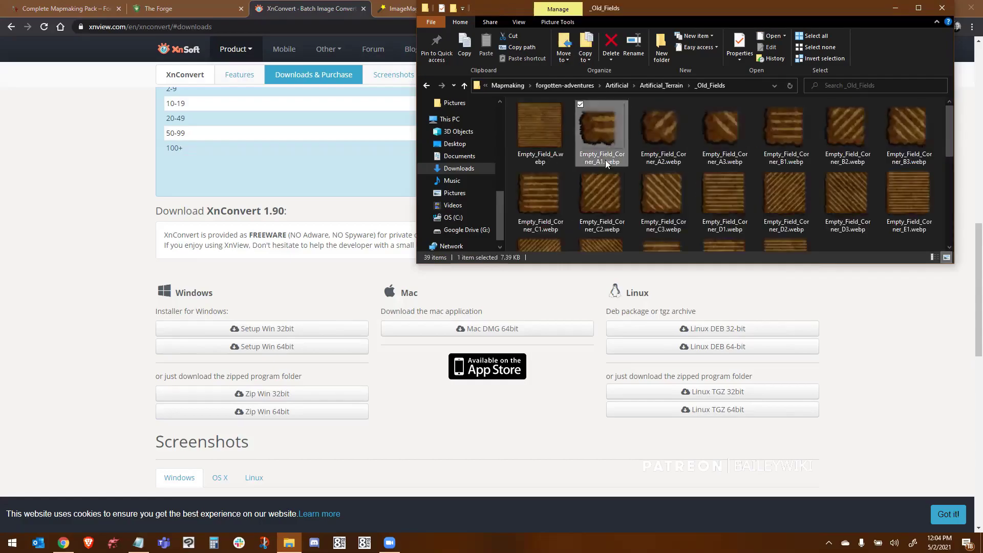
click(607, 201)
scroll(607, 202, down, 2)
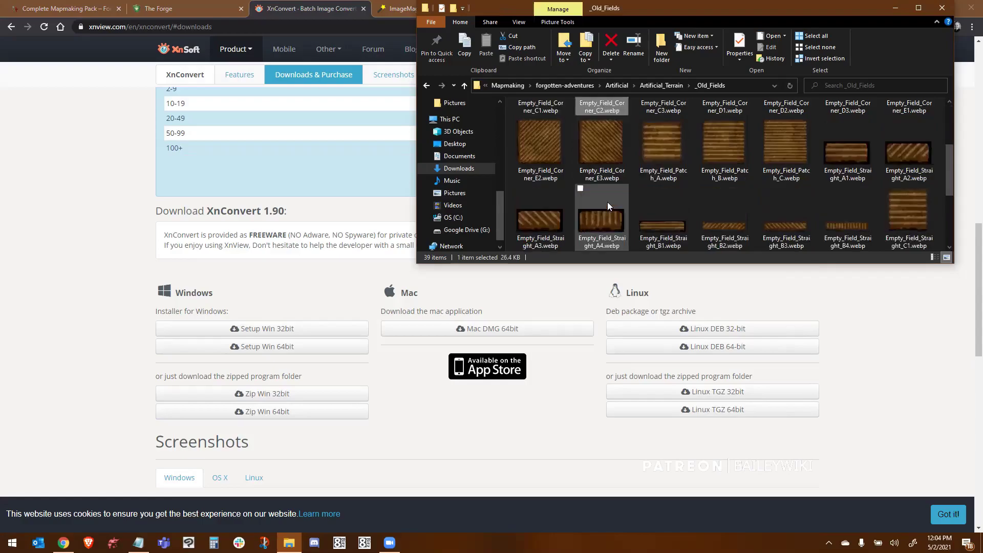
click(604, 148)
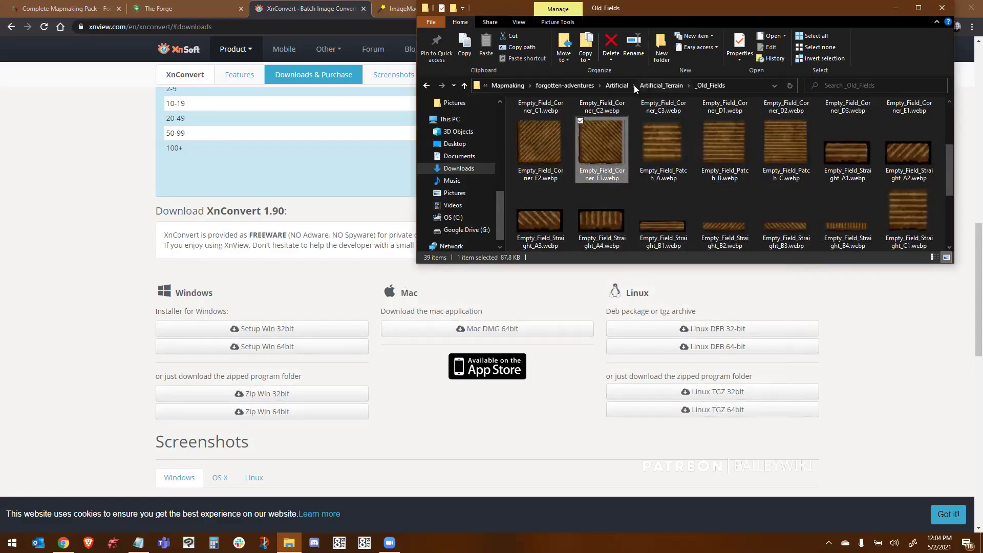
Step: Review the folder structure of forgotten-adventures, including Artificial, and return to the parent Mapmaking folder
click(568, 86)
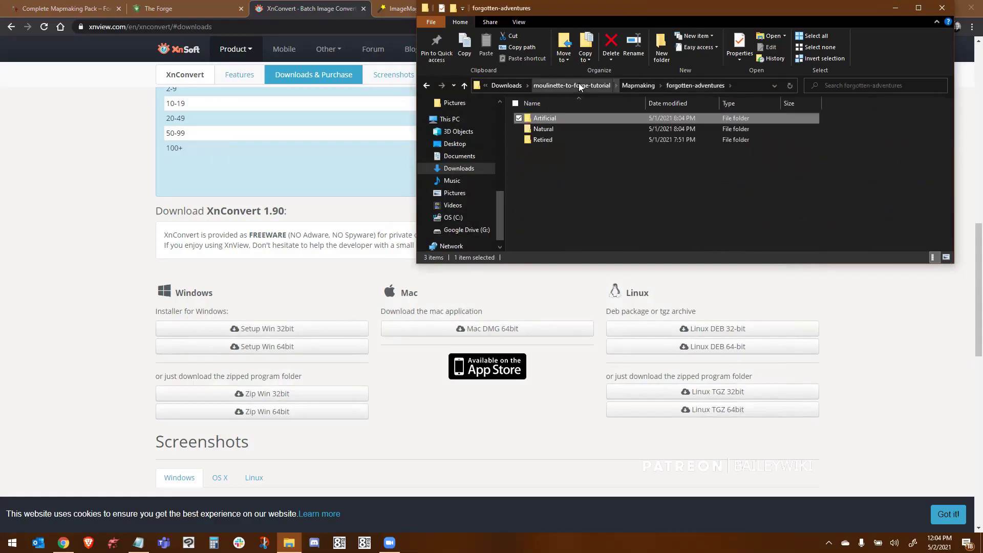
double_click(552, 118)
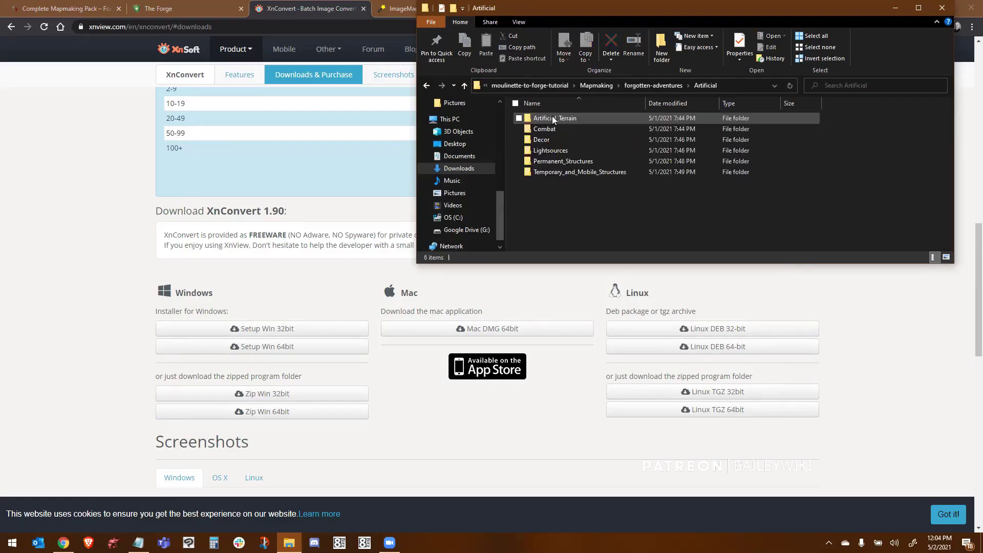
click(644, 86)
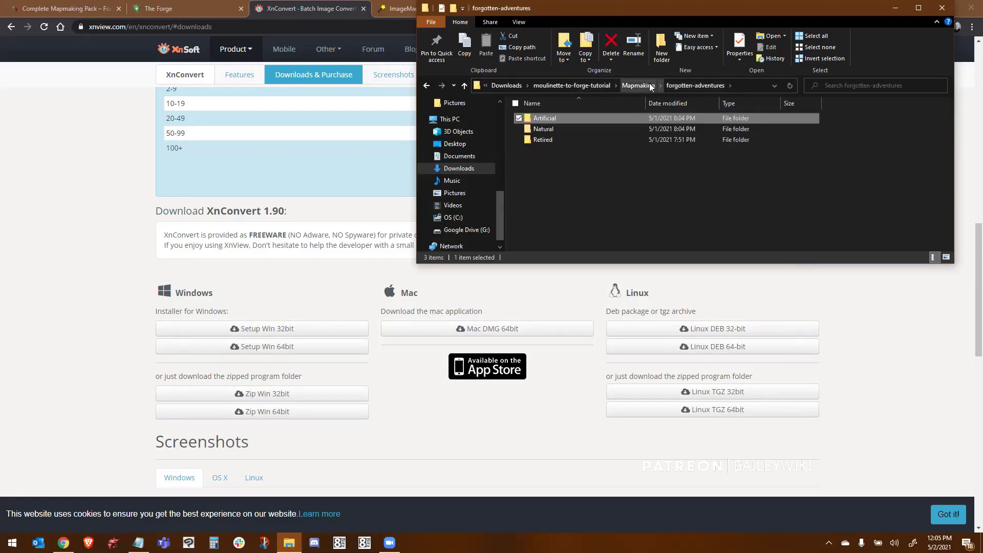
click(877, 85)
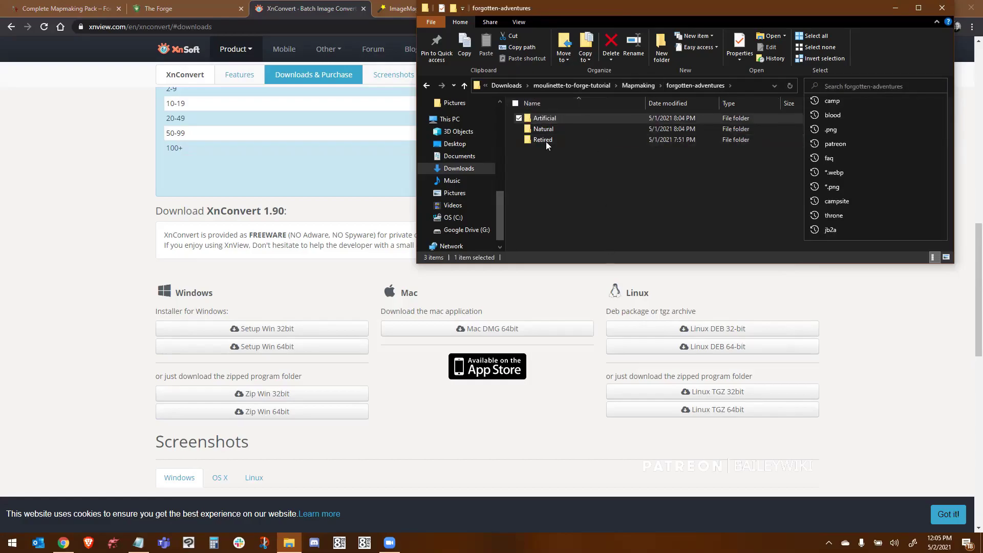
click(573, 195)
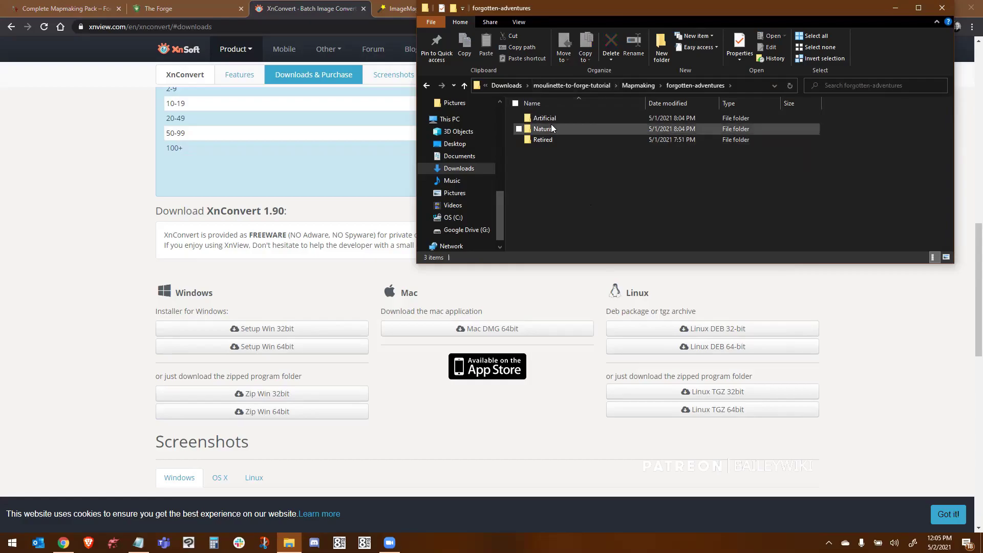
mouse_move(551, 124)
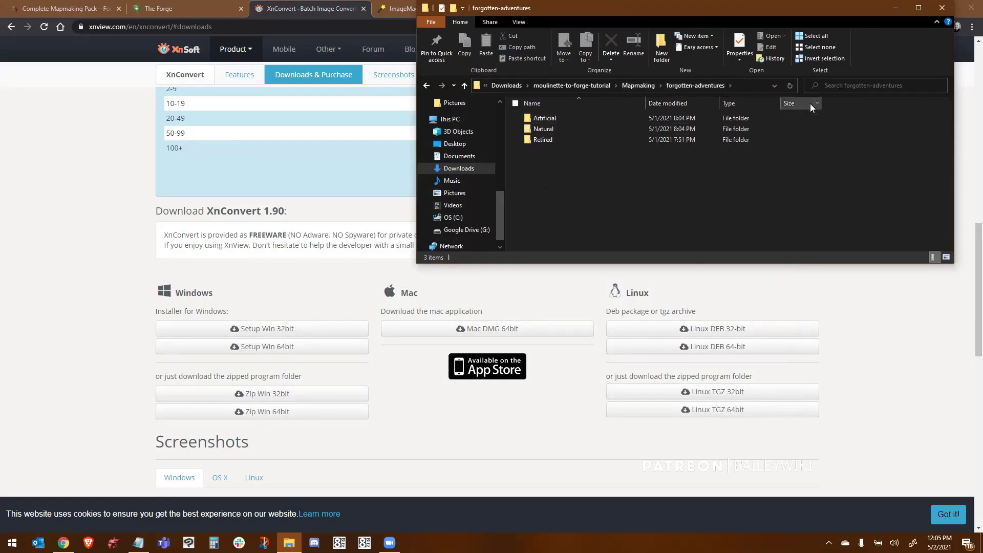
click(624, 85)
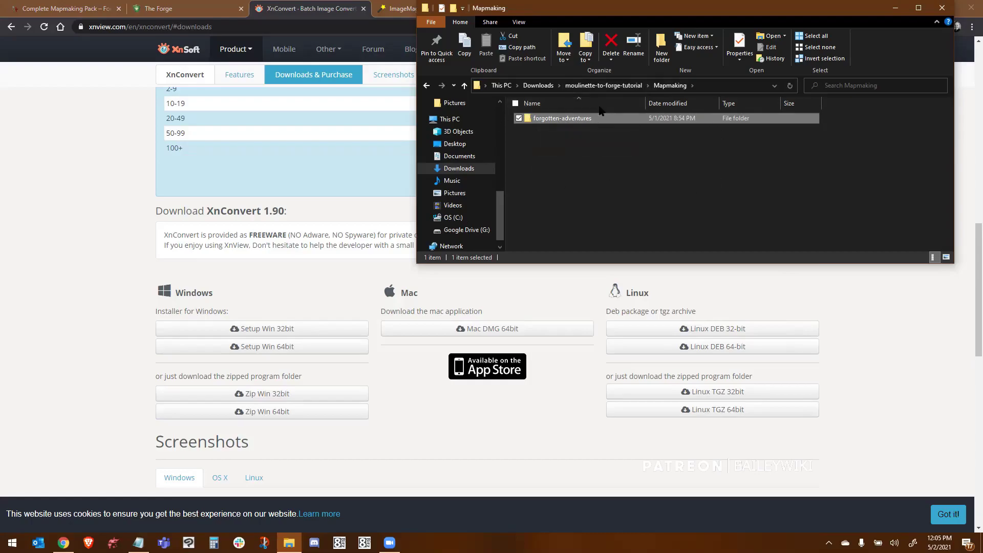
click(612, 81)
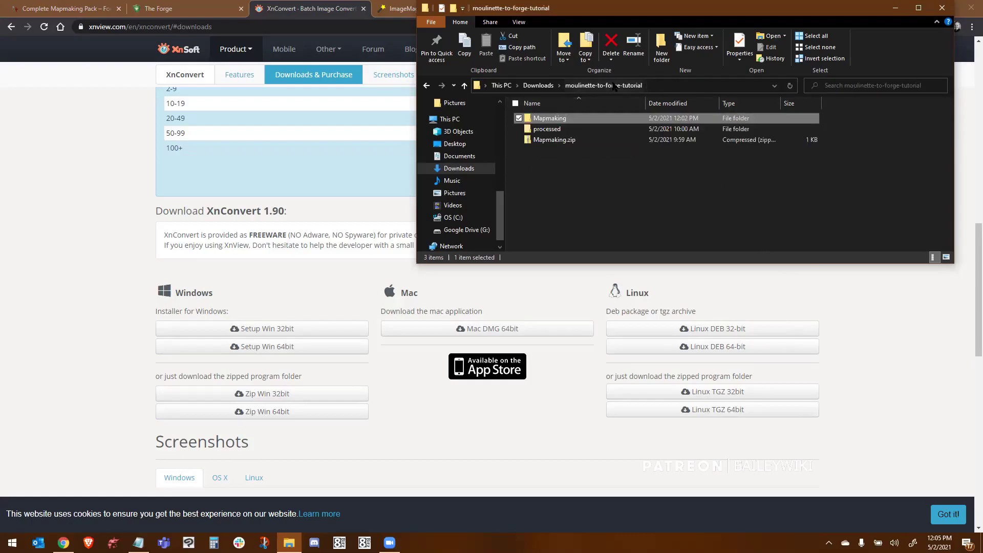
right_click(561, 118)
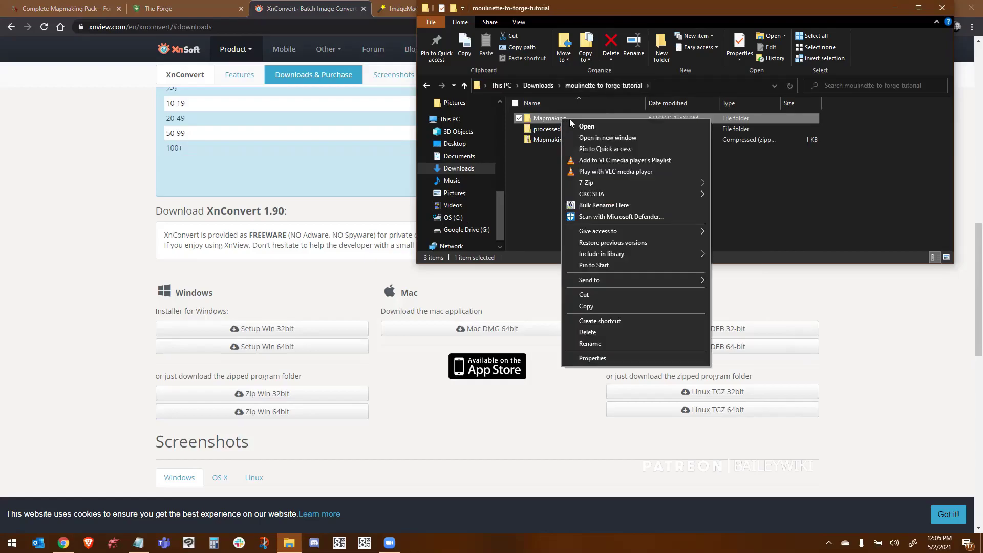
mouse_move(641, 186)
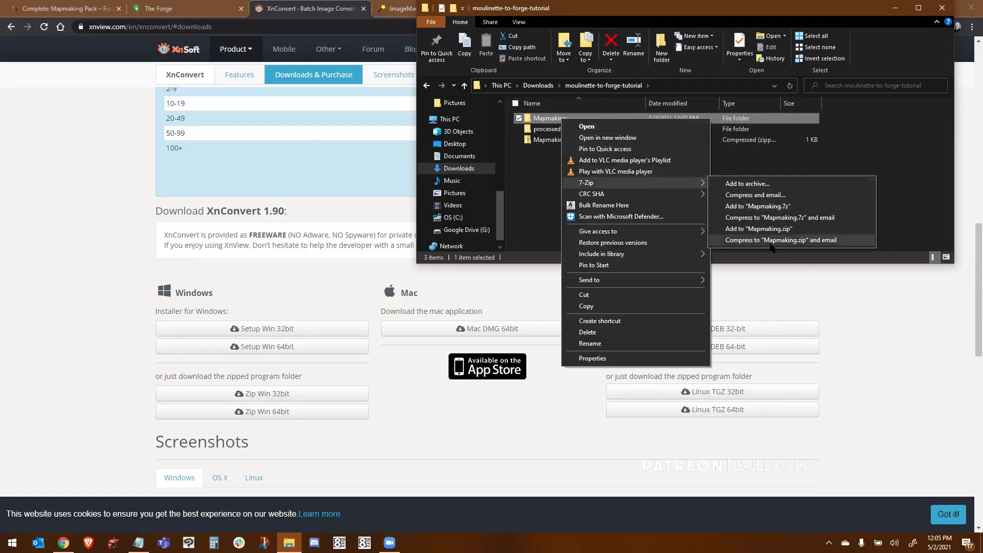
click(535, 169)
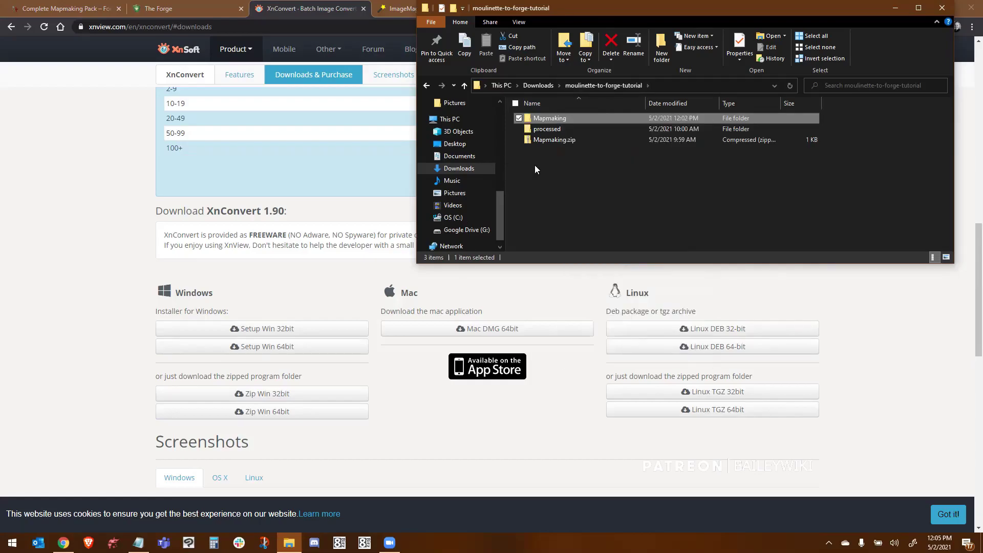
double_click(549, 119)
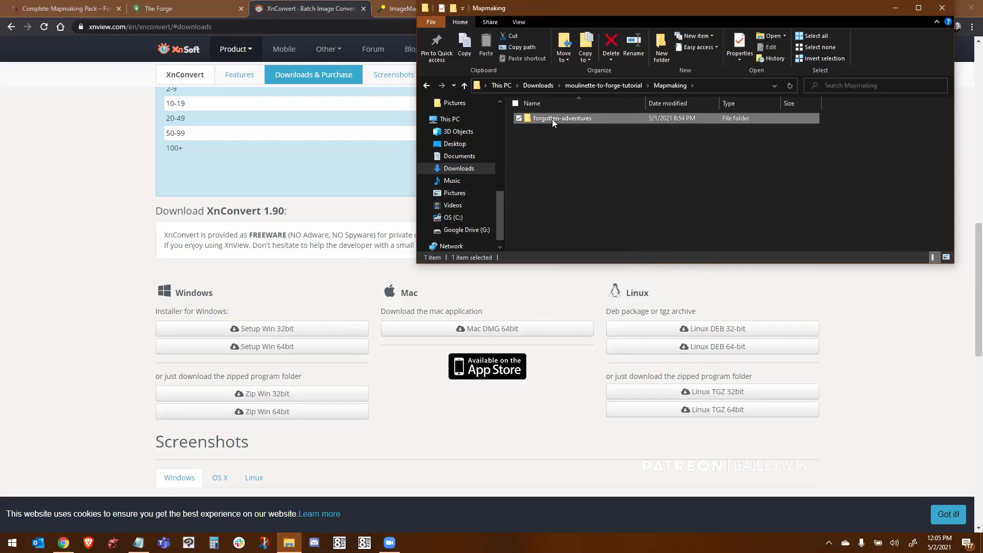
Step: Compress the forgotten-adventures folder into forgotten-adventures.zip with 7-Zip
right_click(552, 118)
mouse_move(649, 183)
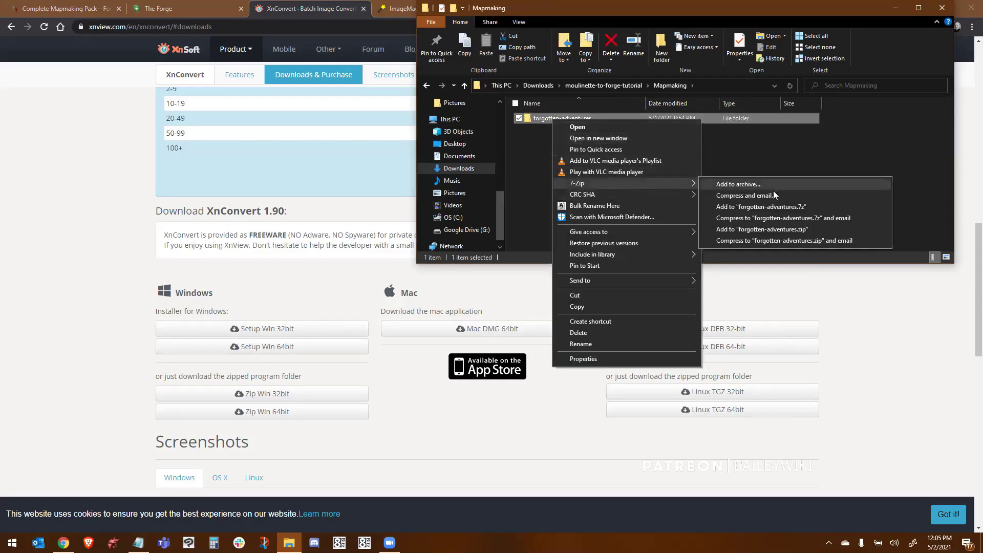
click(806, 229)
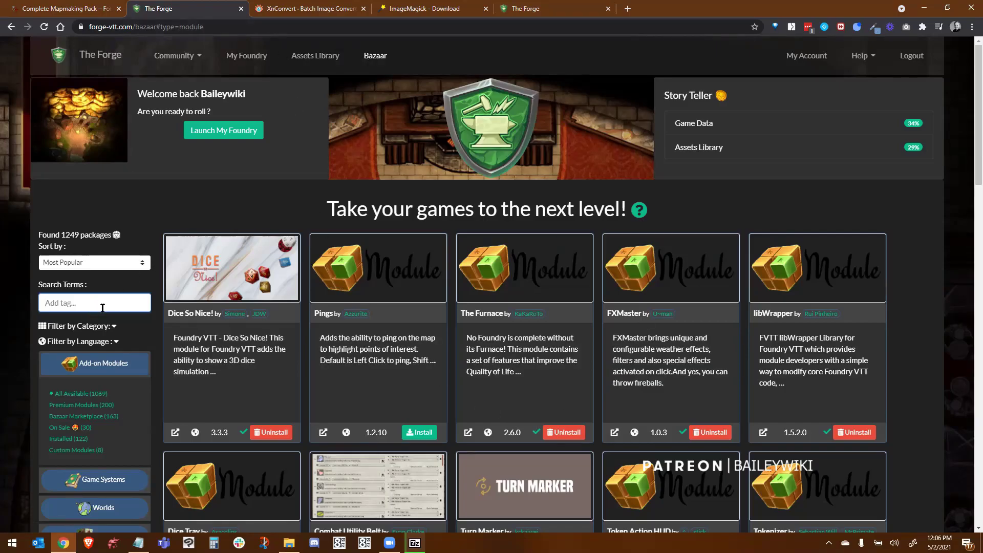
Step: Search the Bazaar's add-on modules for moulinette, and locate Moulinette Core and Moulinette Forge Tiles
text(moulinette)
key(Return)
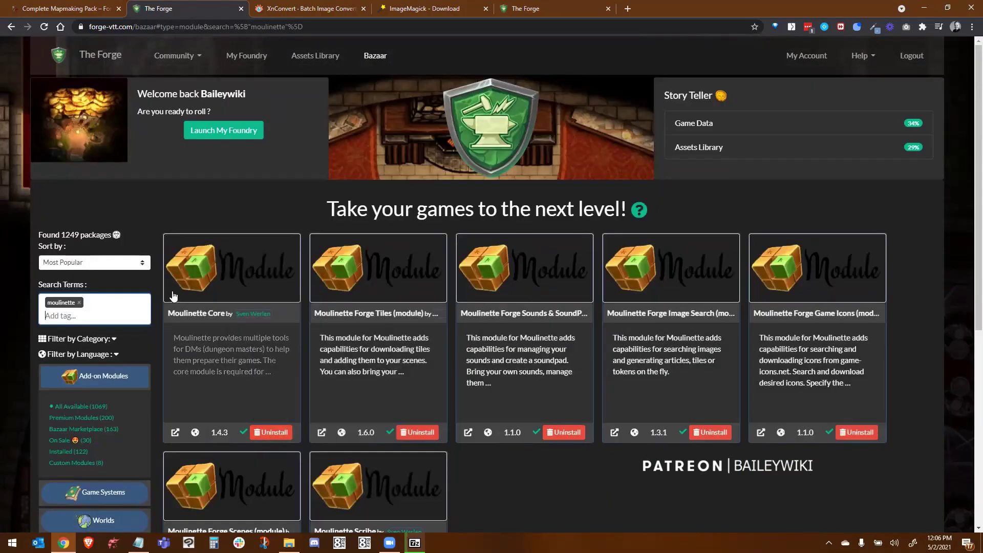
double_click(214, 312)
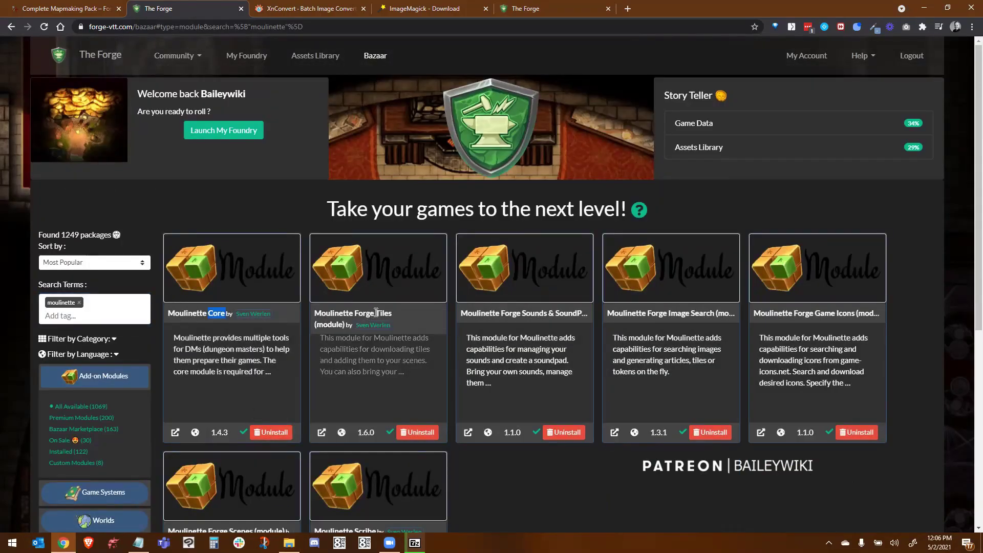
click(380, 311)
double_click(380, 312)
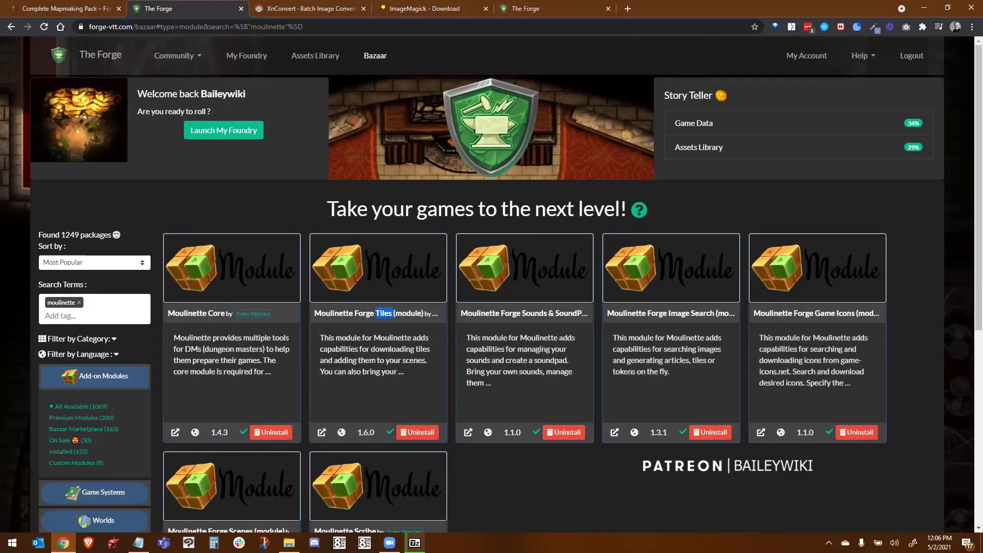
Step: In Foundry, check Moulinette Core and Moulinette Forge Tiles with the required dependency, and close Module Management without saving
click(255, 138)
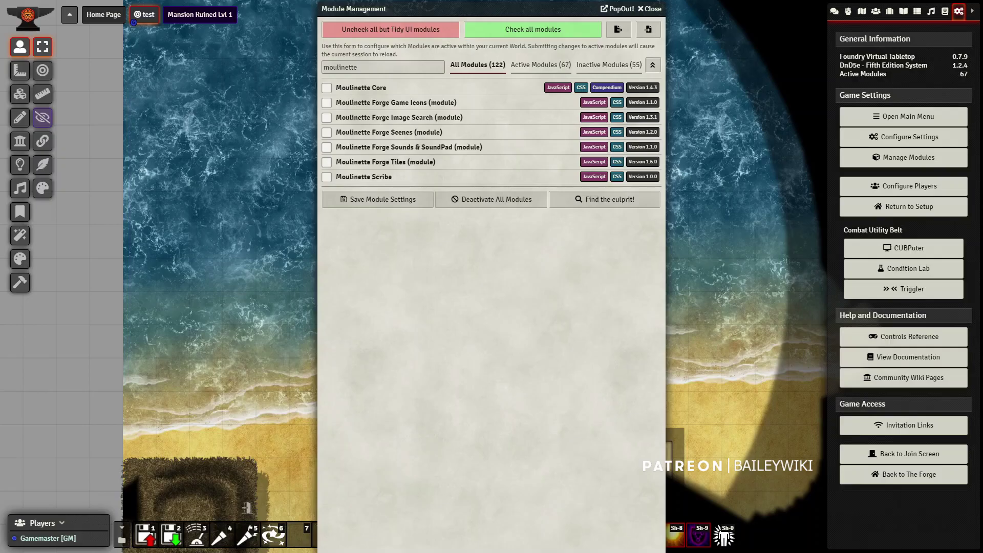
click(327, 88)
click(326, 162)
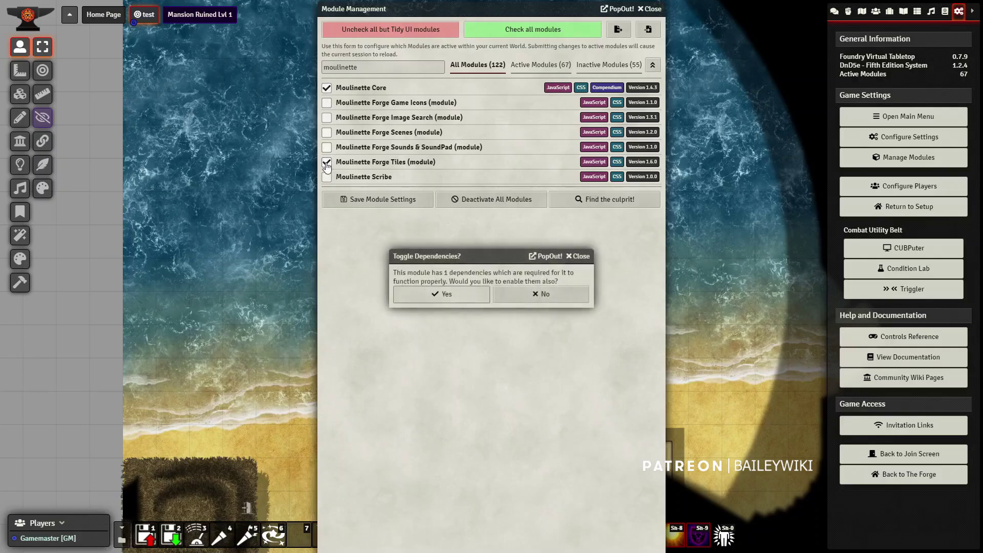
click(466, 296)
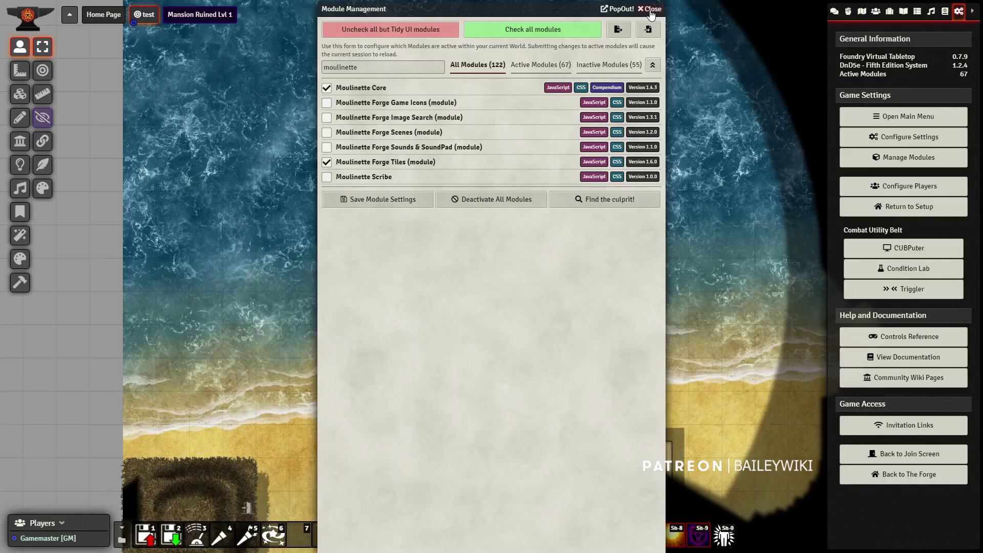
click(651, 11)
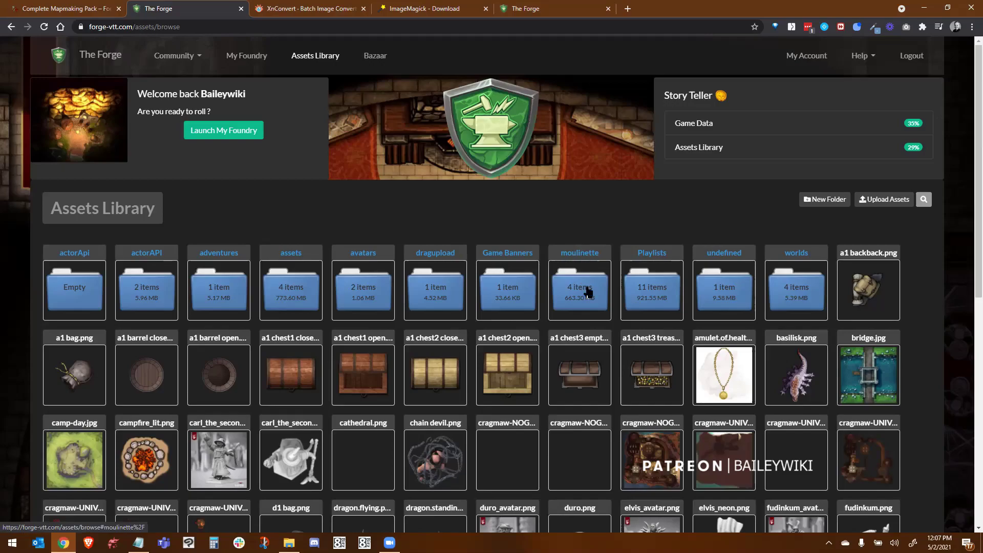
Step: Open the Assets Library folder moulinette / images / custom
click(588, 291)
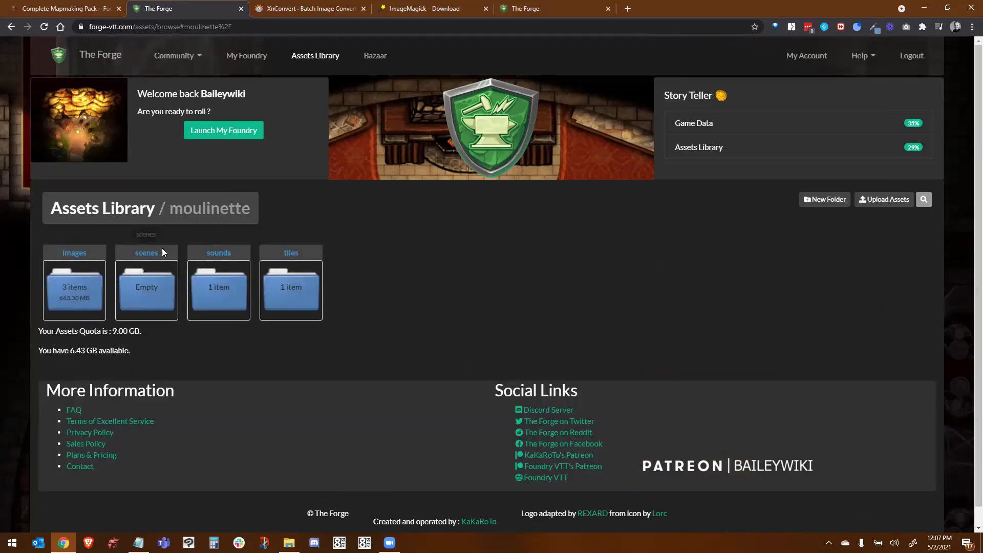
click(75, 288)
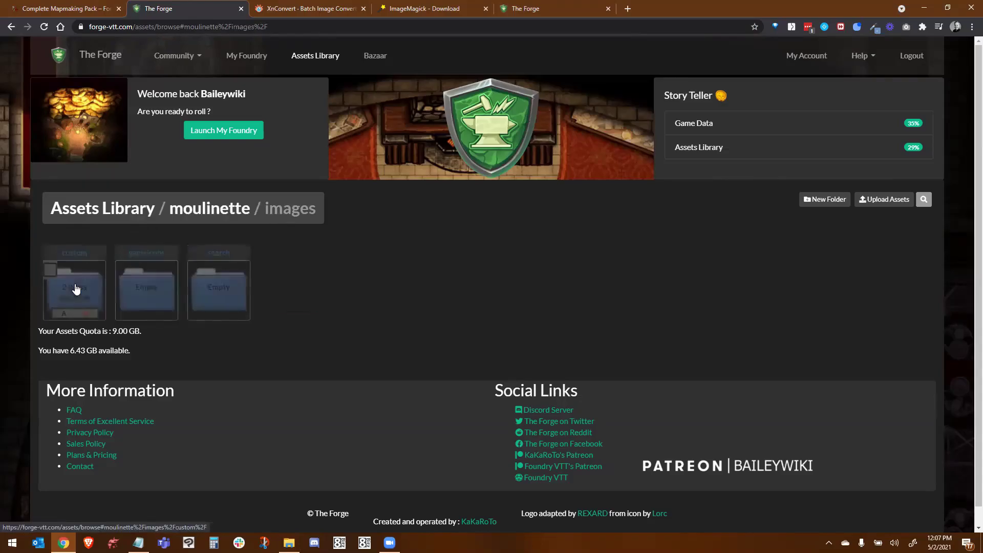
click(75, 289)
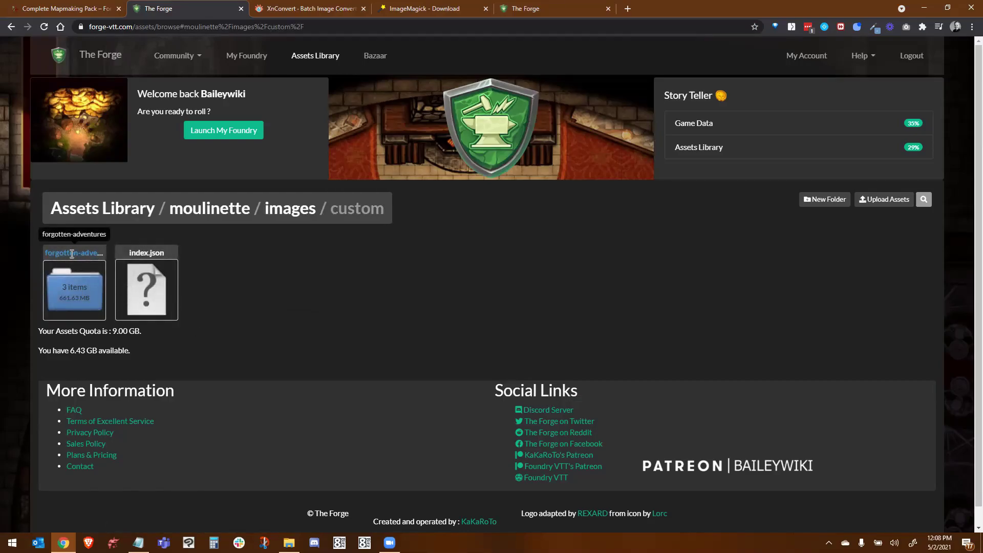
Step: Select forgotten-adventures.zip for the ZIP import into the custom folder, and cancel the upload without choosing a file
click(885, 200)
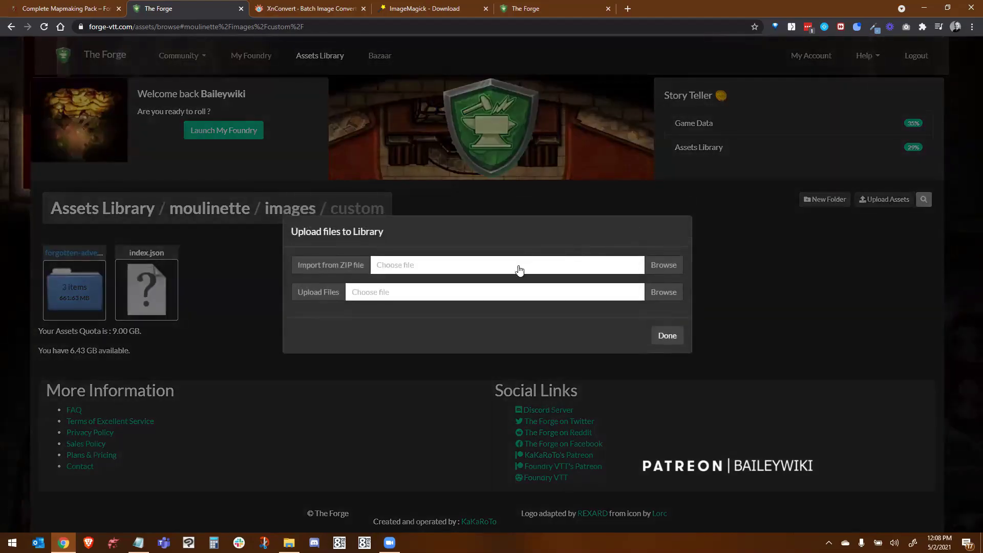
click(662, 264)
click(180, 75)
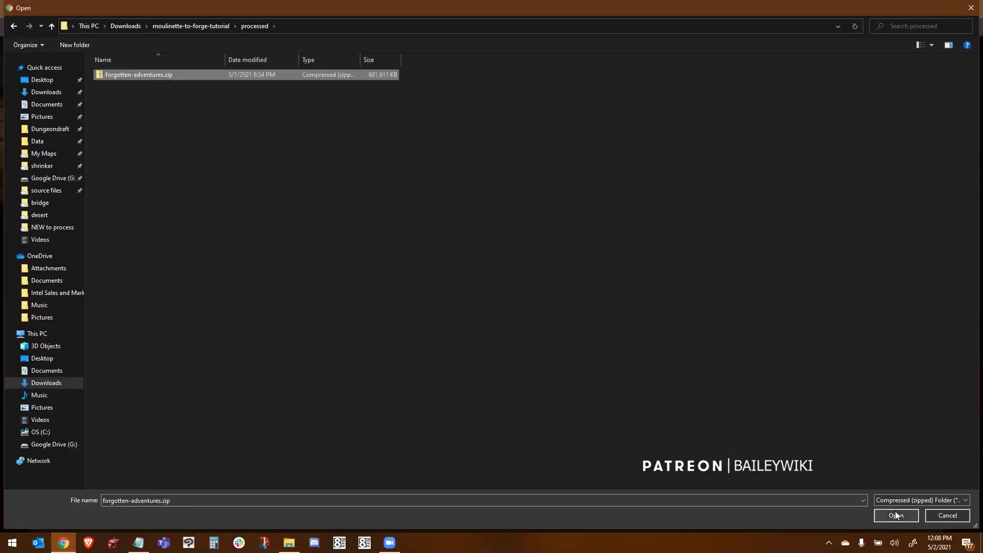
click(948, 515)
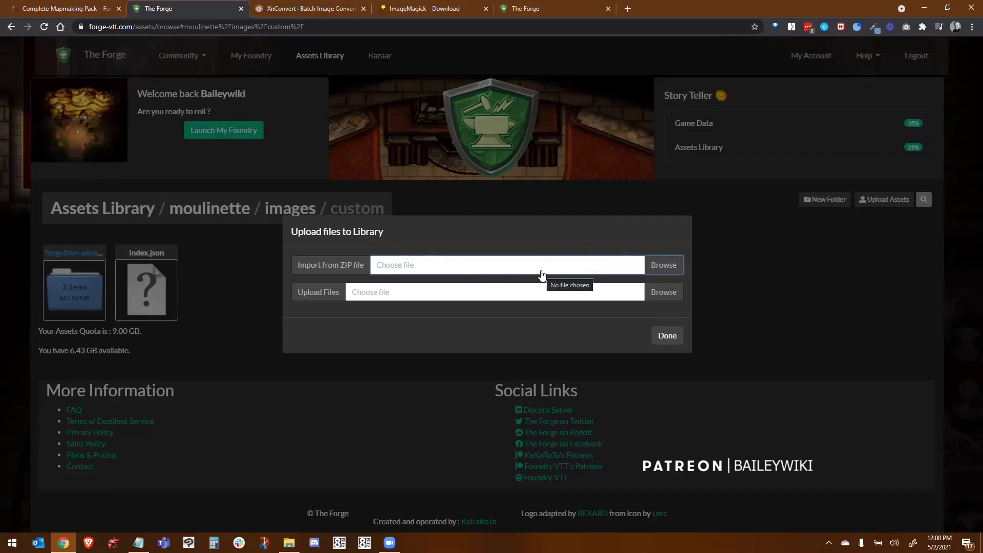
click(669, 342)
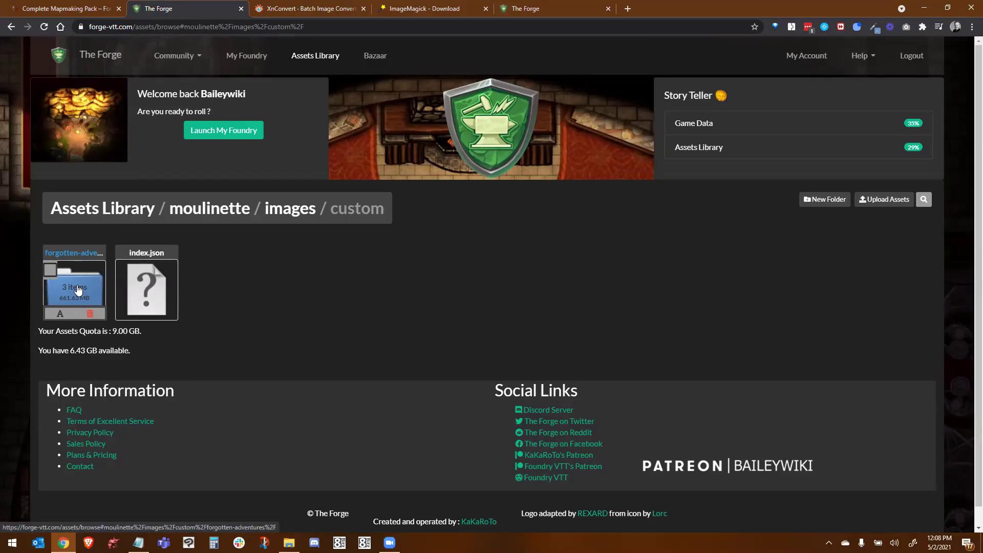
Step: Examine the subfolders of forgotten-adventures, return to the custom folder, and check its index.json
click(77, 289)
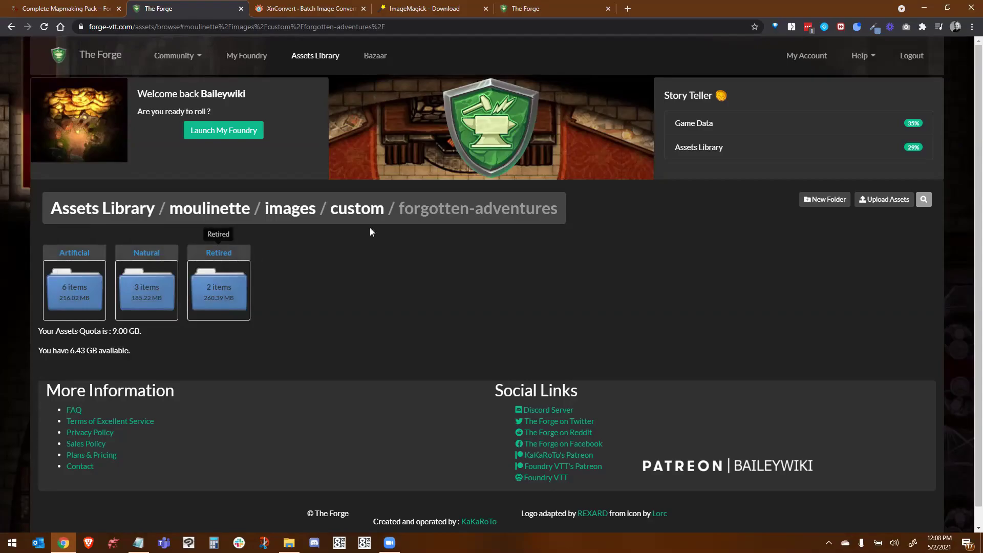
click(360, 209)
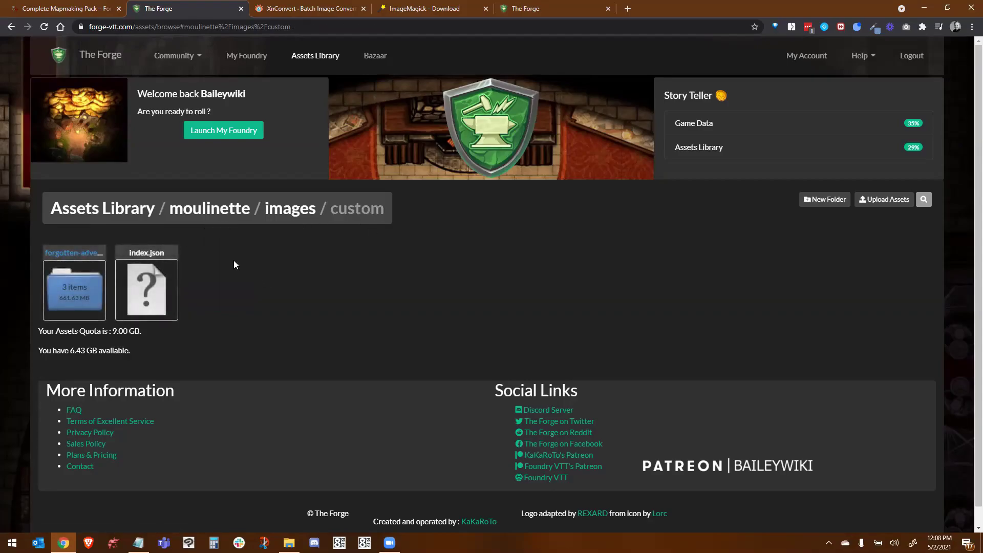
mouse_move(179, 259)
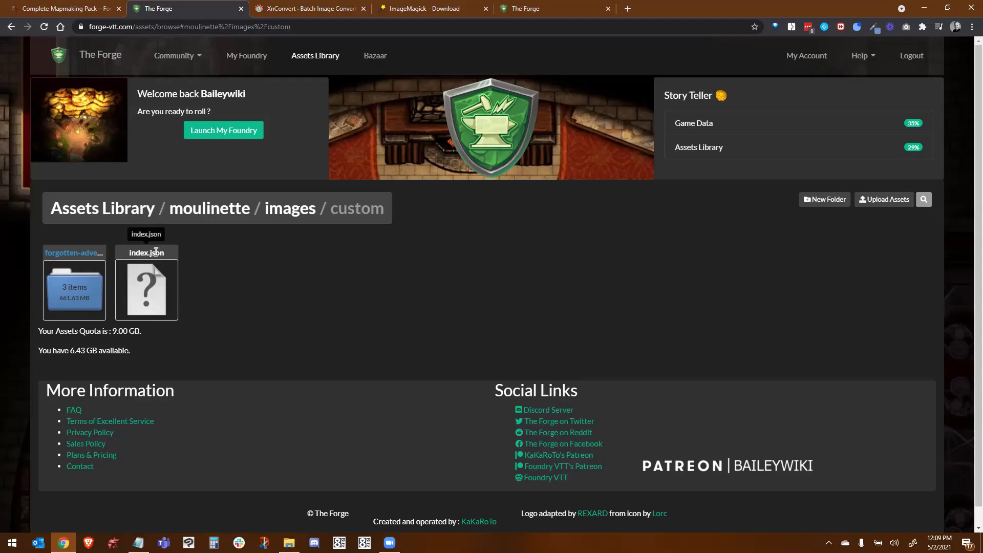
mouse_move(162, 319)
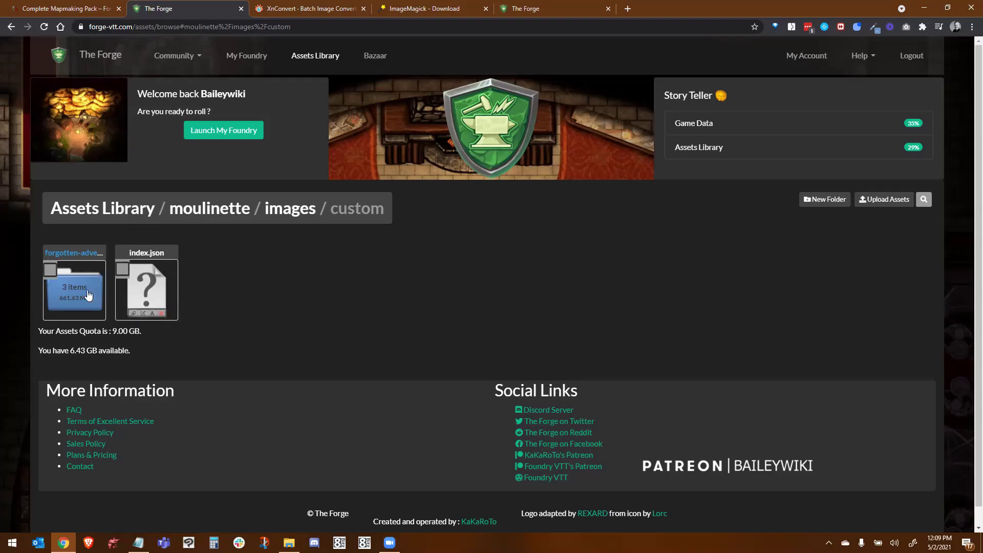
mouse_move(72, 275)
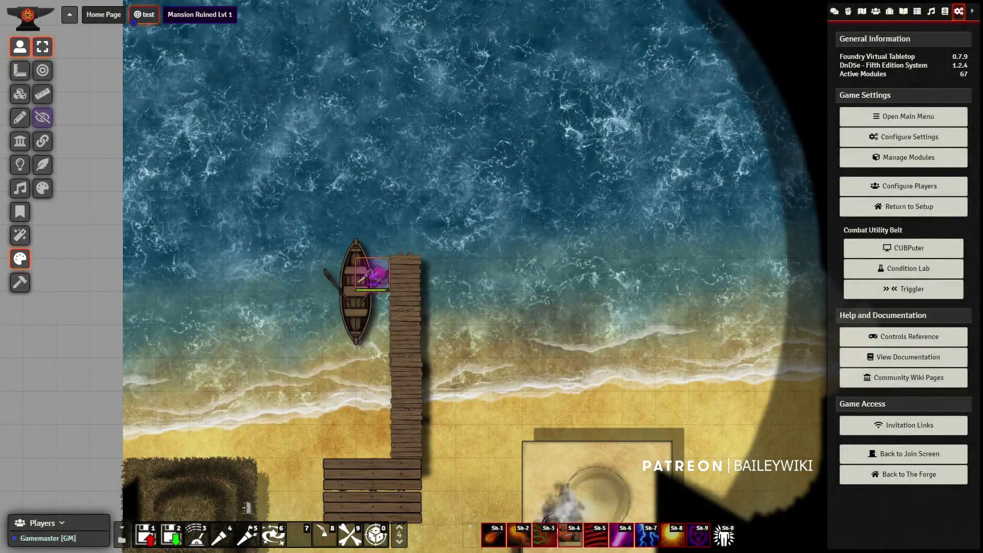
Step: Index the images in Moulinette's tile browser in Foundry, and search the Forgotten Adventures | Artificial pack for "boa"
click(20, 288)
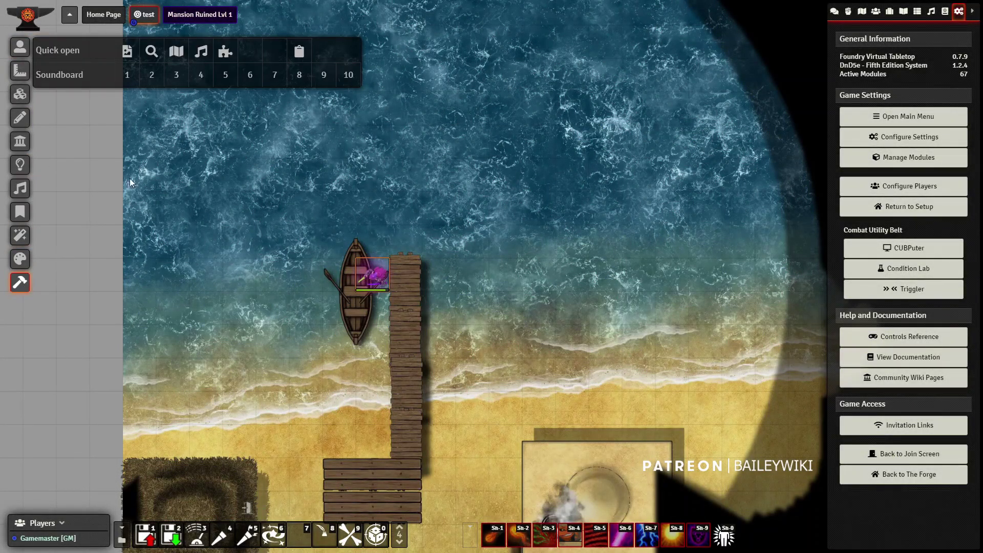
click(226, 51)
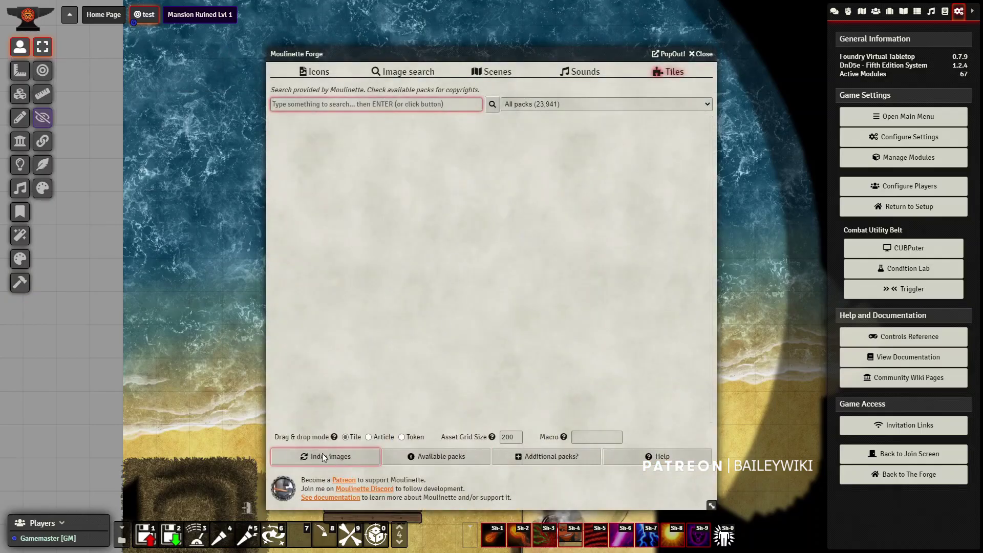
click(333, 461)
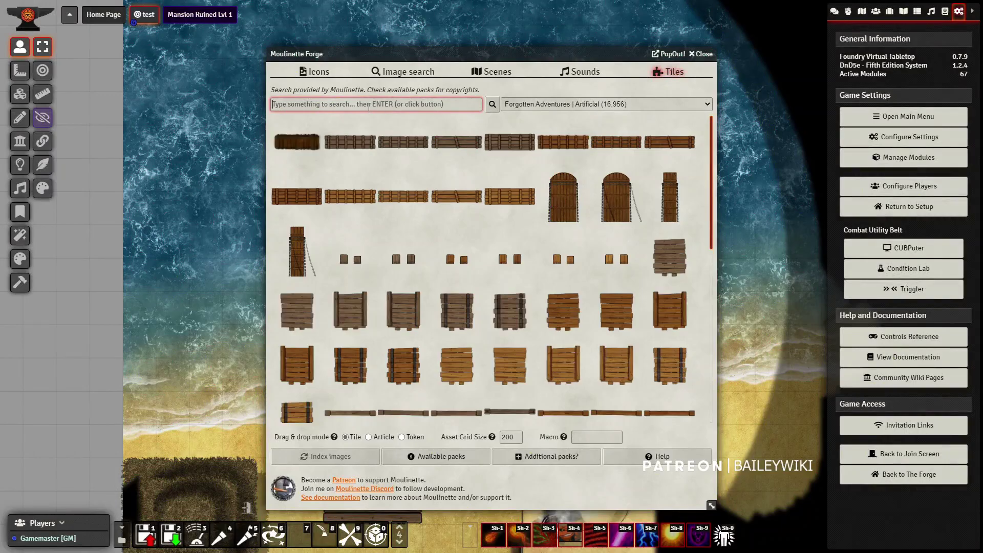
text(boat)
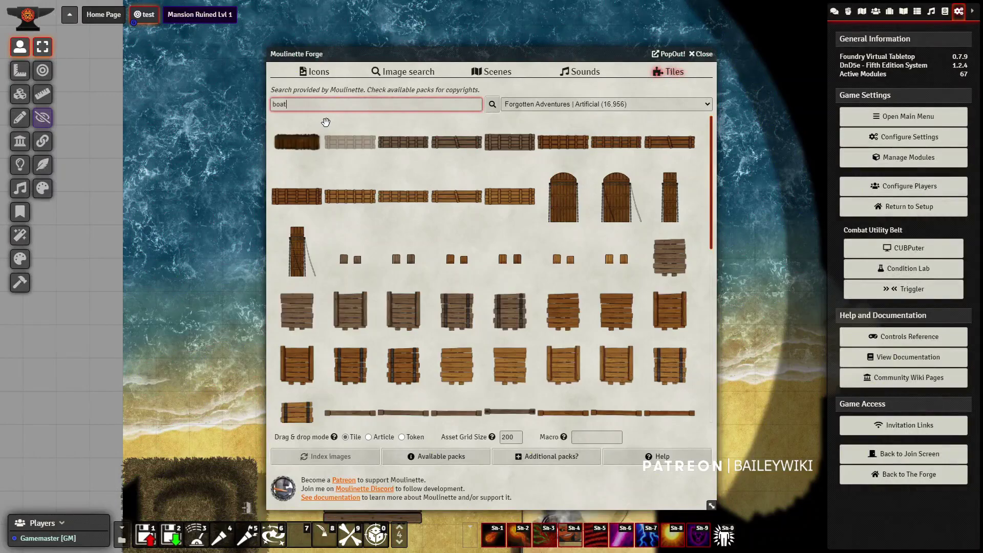
key(Return)
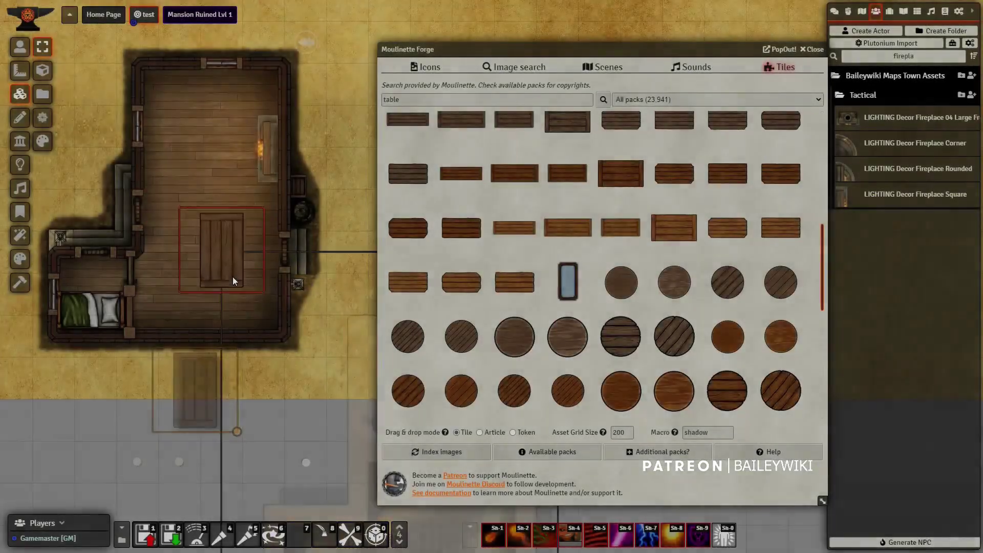
Step: Search all Moulinette tile packs for "chair" and browse the chair tiles
text(stov)
key(BackSpace)
key(BackSpace)
key(BackSpace)
key(BackSpace)
text(chair)
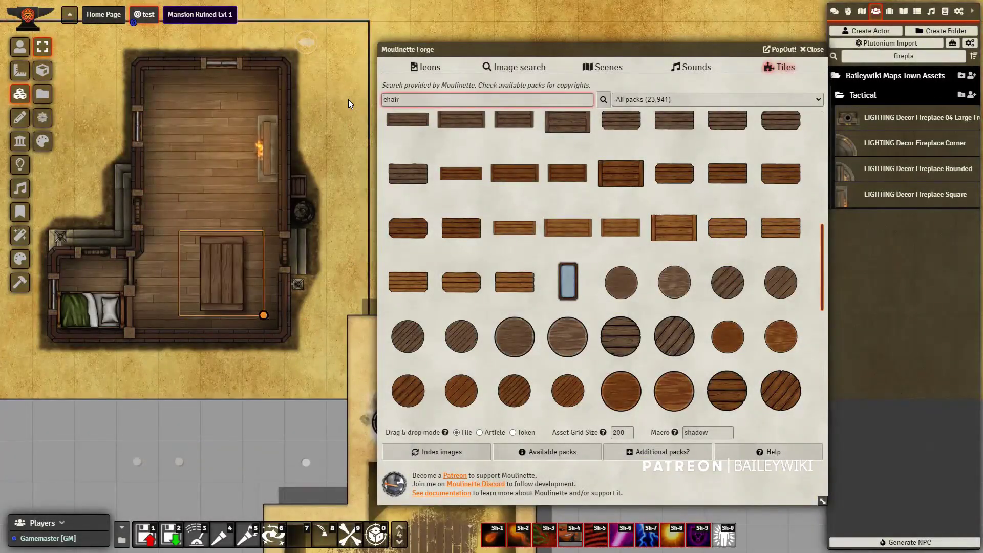
key(Return)
scroll(557, 234, up, 1)
scroll(557, 234, down, 7)
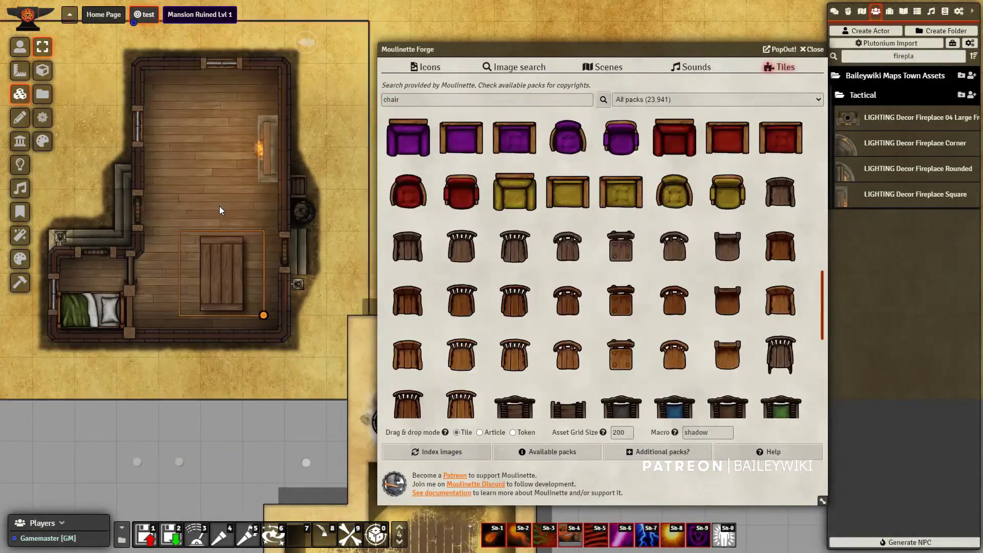
Step: Place two wooden chairs near the table in the house, one above it and one turned at its lower-left corner
key(ctrl+a)
text(s)
click(174, 178)
drag(568, 246, 182, 297)
right_click(188, 417)
drag(123, 423, 88, 454)
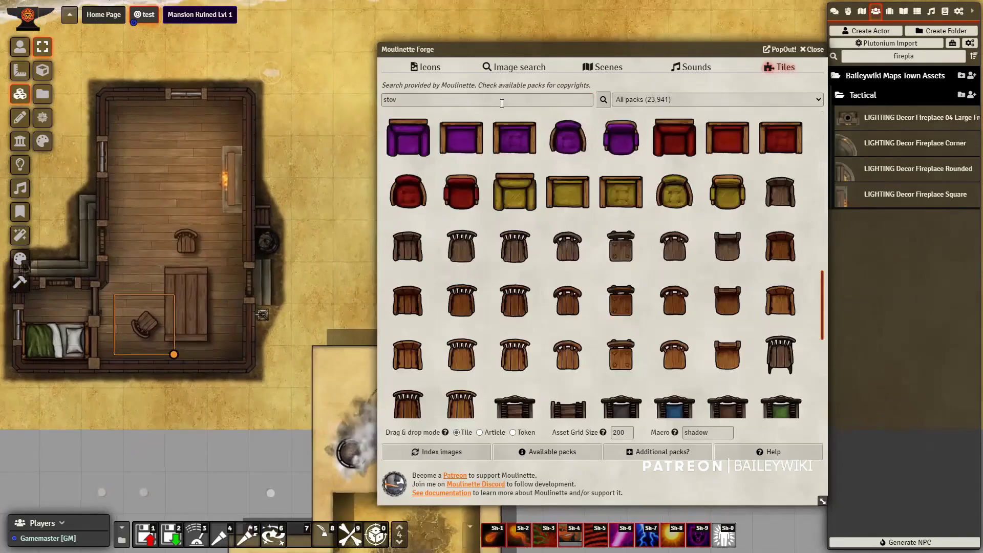
Step: Place two dark wooden framed chairs, one in the room's upper-left corner and one turned sideways along the left wall
scroll(512, 230, down, 2)
drag(515, 308, 152, 128)
right_click(158, 441)
click(198, 478)
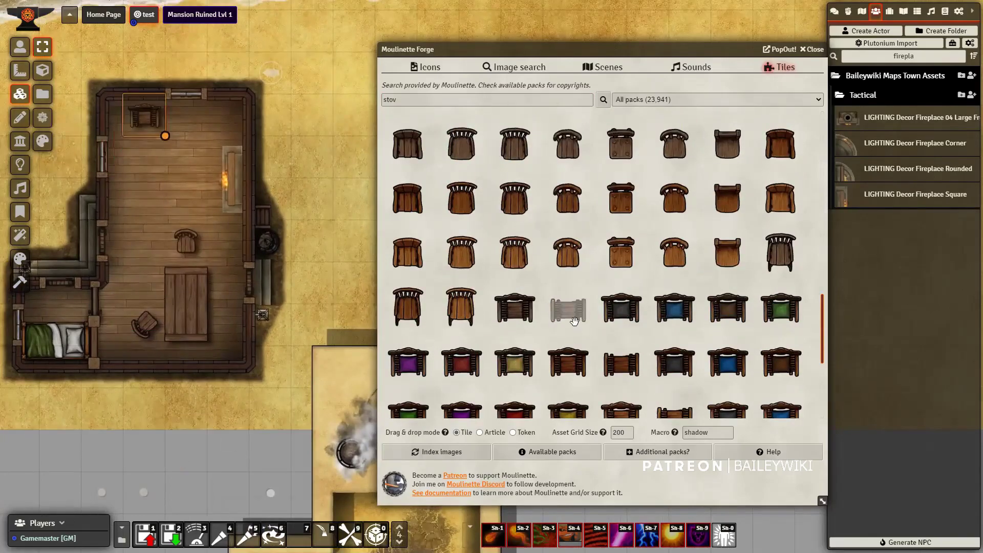
right_click(148, 455)
drag(567, 310, 133, 203)
click(188, 487)
scroll(156, 461, up, 3)
scroll(156, 461, up, 3)
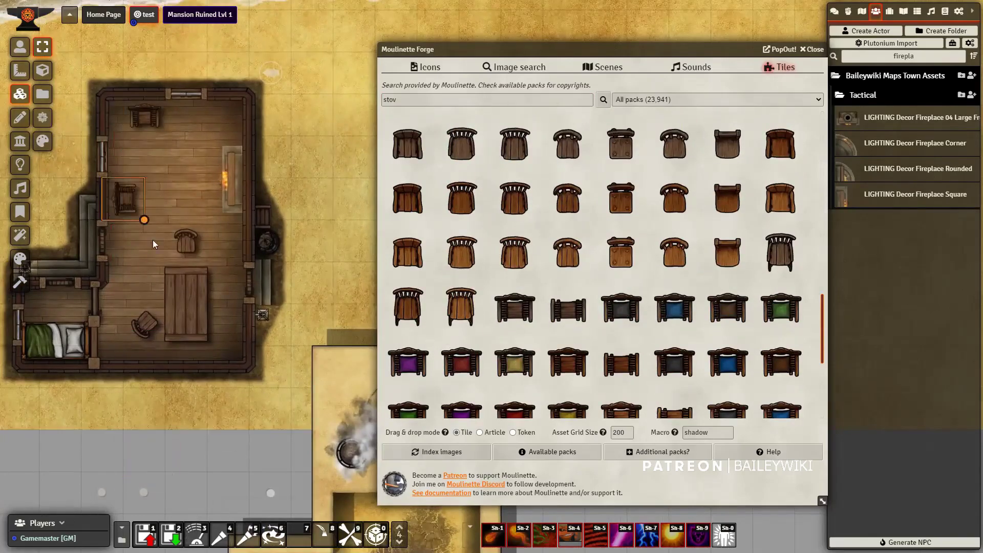
Step: Search the tiles for "rug" and place the tiger-striped rug below the house
double_click(410, 99)
text(rug)
key(Return)
scroll(675, 272, up, 10)
drag(621, 245, 164, 448)
right_click(165, 448)
click(122, 540)
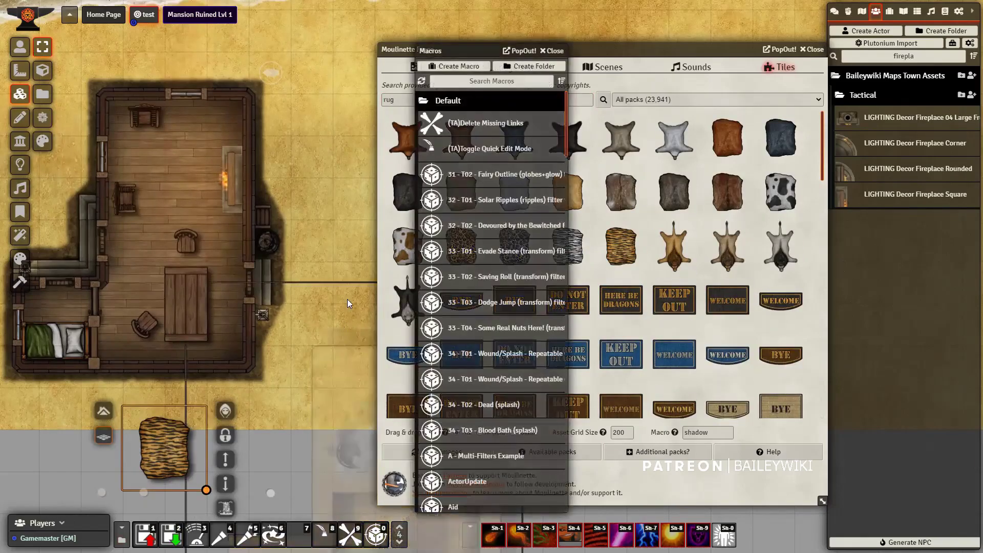
Step: Clear the shadow macro and replace the placed rug with a tiger-striped rug laid at an angle in front of the fireplace
key(Delete)
double_click(707, 433)
key(BackSpace)
drag(621, 247, 256, 218)
scroll(193, 376, down, 2)
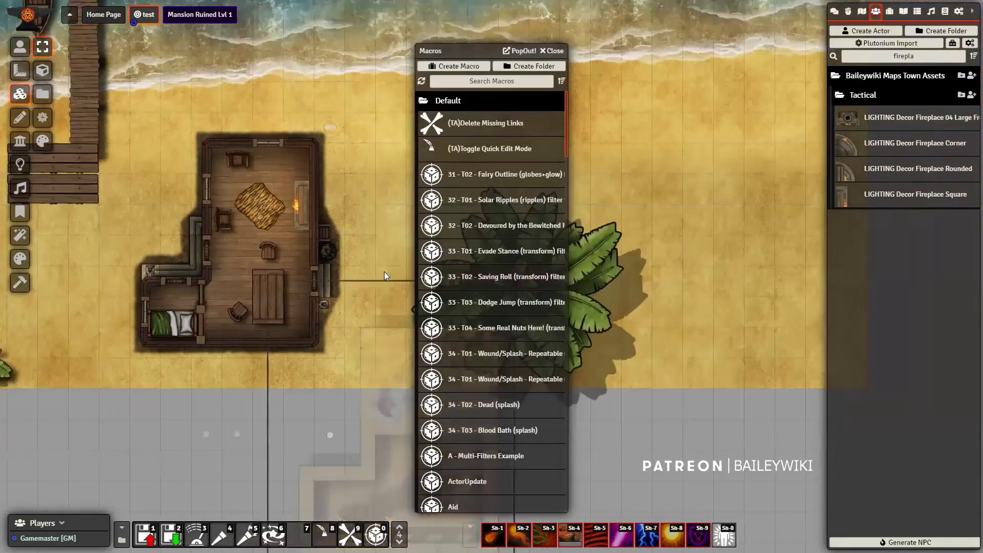
Step: Find the Token Attacher - Delete All Control Tokens macro by searching "delete", run it in quick edit mode, and end quick edit mode
key(8)
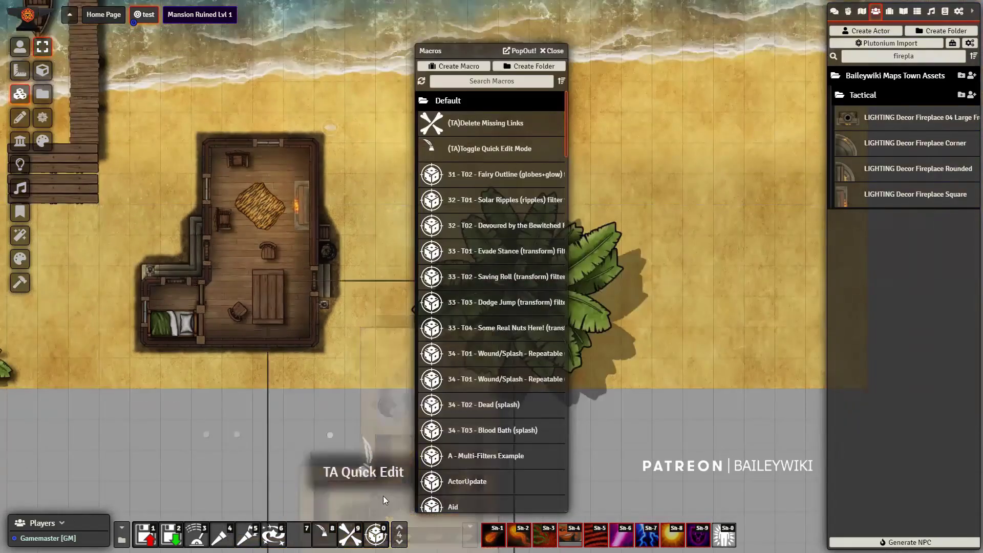
click(492, 81)
text(delete)
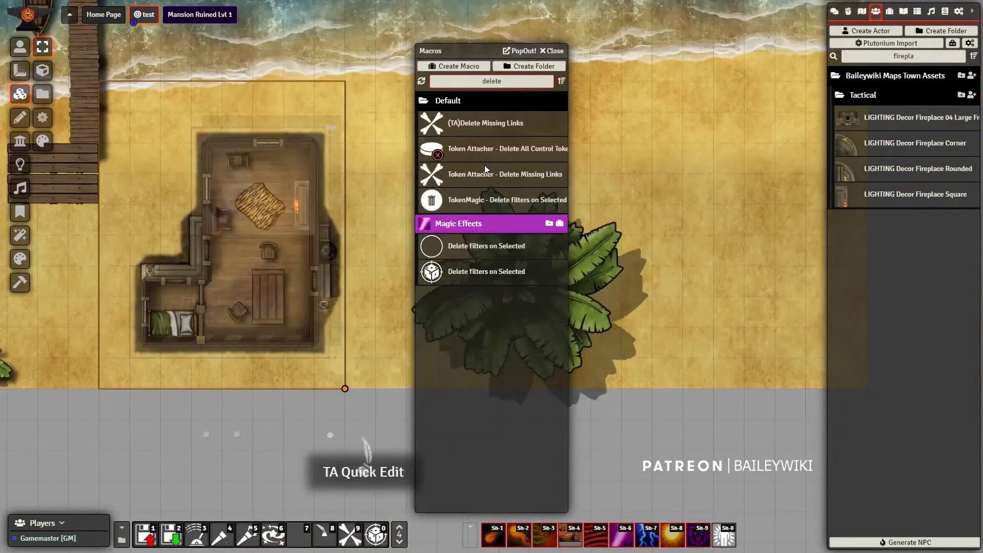
click(500, 150)
click(563, 364)
click(624, 138)
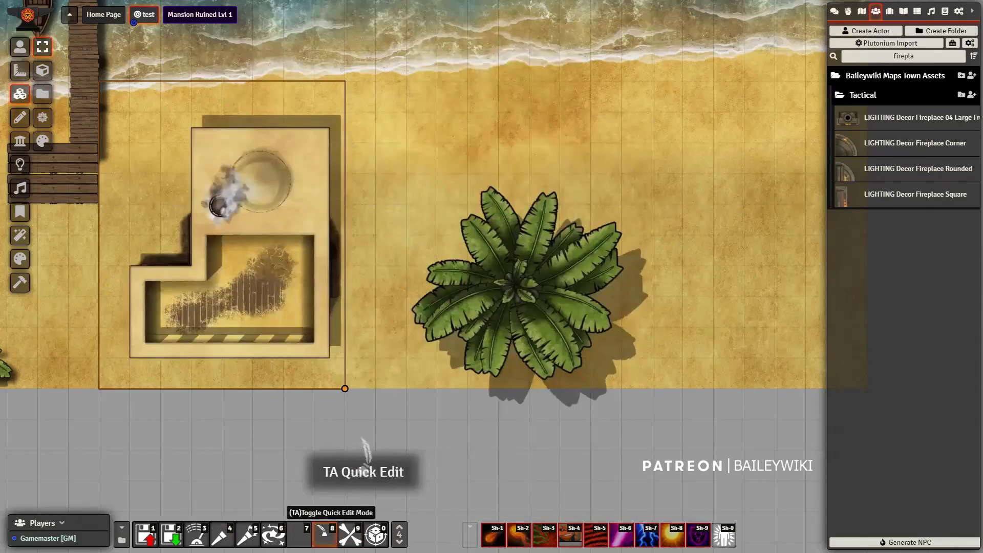
click(323, 534)
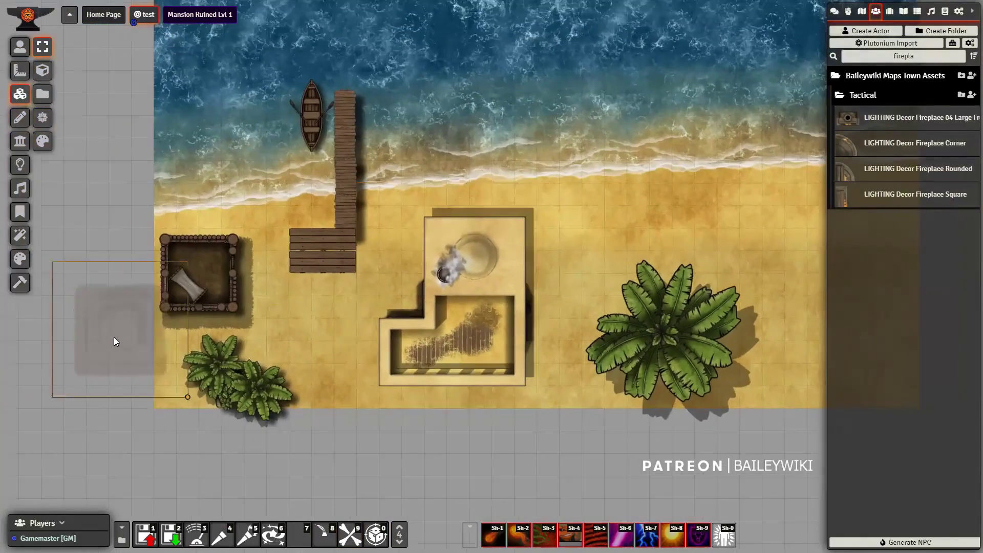
Step: Display the walls of the house and its surroundings
drag(114, 340, 195, 284)
scroll(488, 250, up, 8)
click(20, 141)
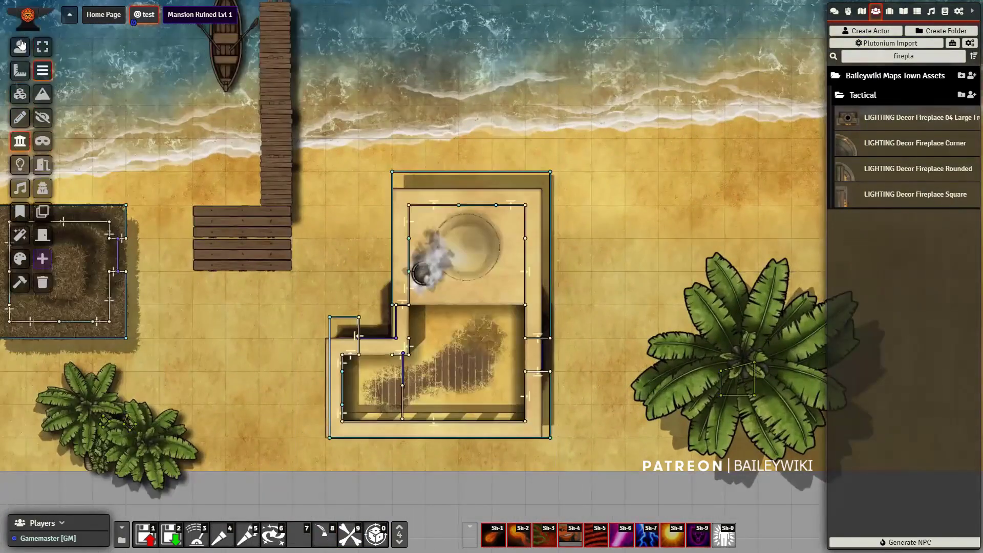
Step: Filter the actors by "tom" and place the Tomwise token at the house
click(20, 46)
double_click(904, 56)
key(BackSpace)
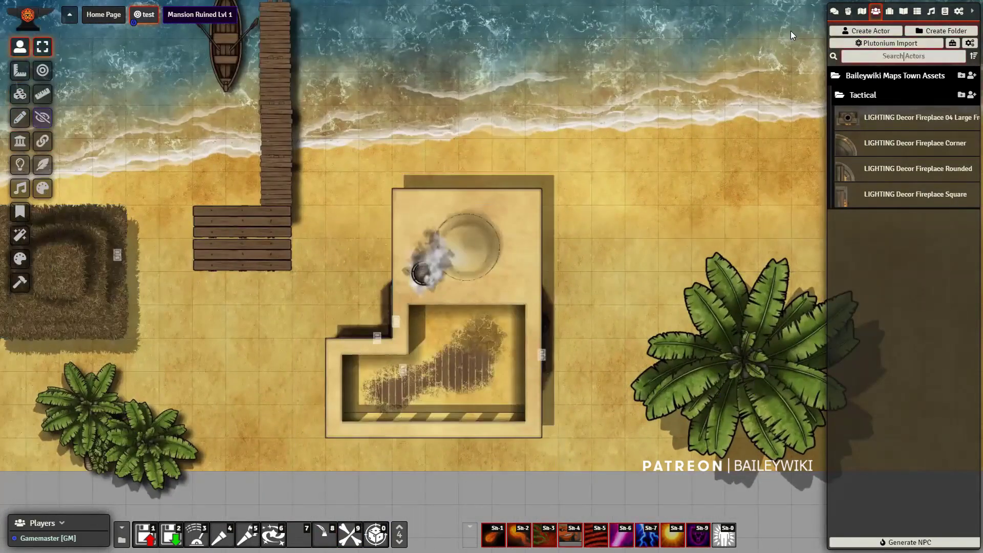
scroll(903, 399, down, 7)
scroll(904, 403, up, 7)
text(tom)
drag(905, 102, 442, 321)
Step: Walk the Tomwise token across the beach to the thatched building and on to the rowing boat beside the pier
click(276, 342)
key(Up)
key(Right)
key(Up)
key(Up)
key(Left)
key(Left)
key(Left)
key(Left)
key(Left)
key(Left)
key(Left)
key(Left)
key(Left)
key(Left)
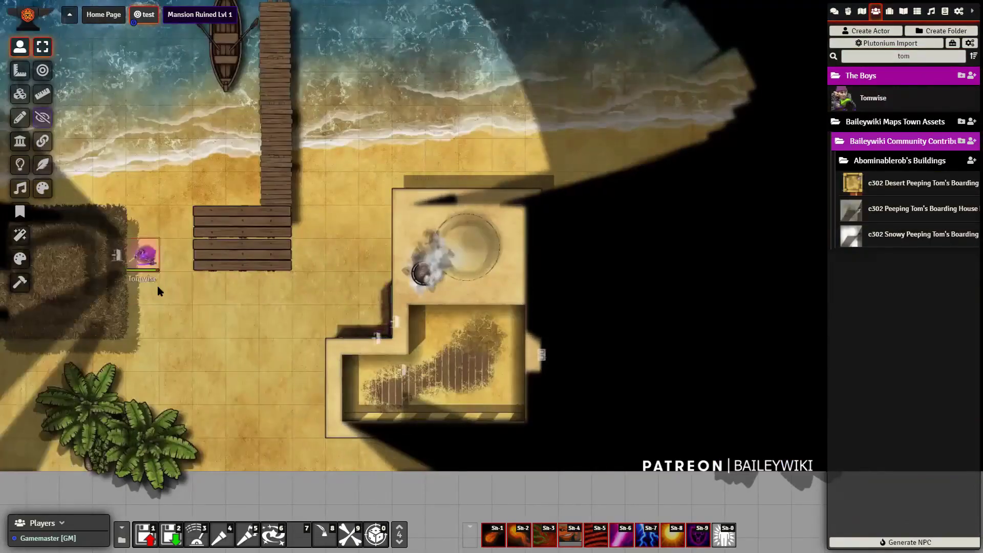
key(Right)
key(Right)
key(Right)
key(Right)
key(Right)
key(Up)
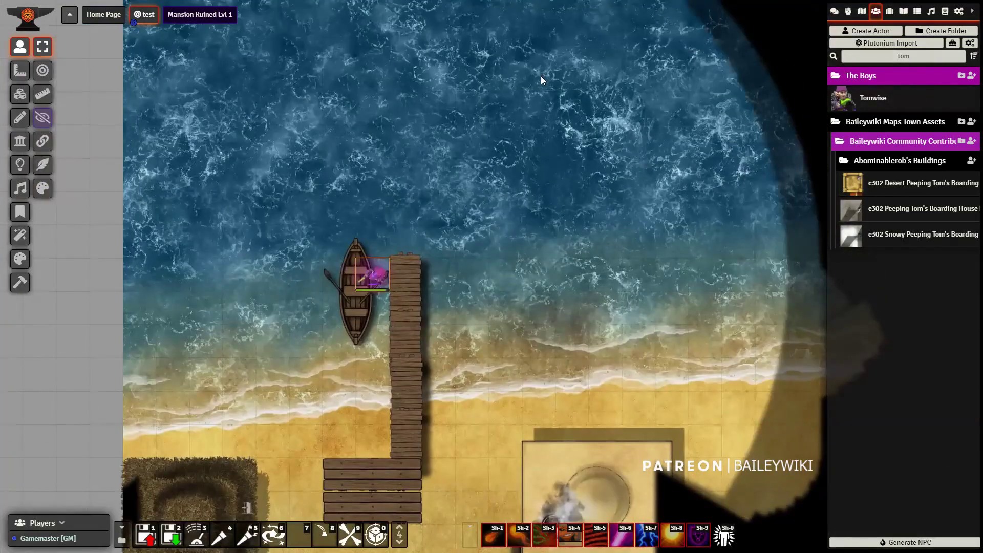